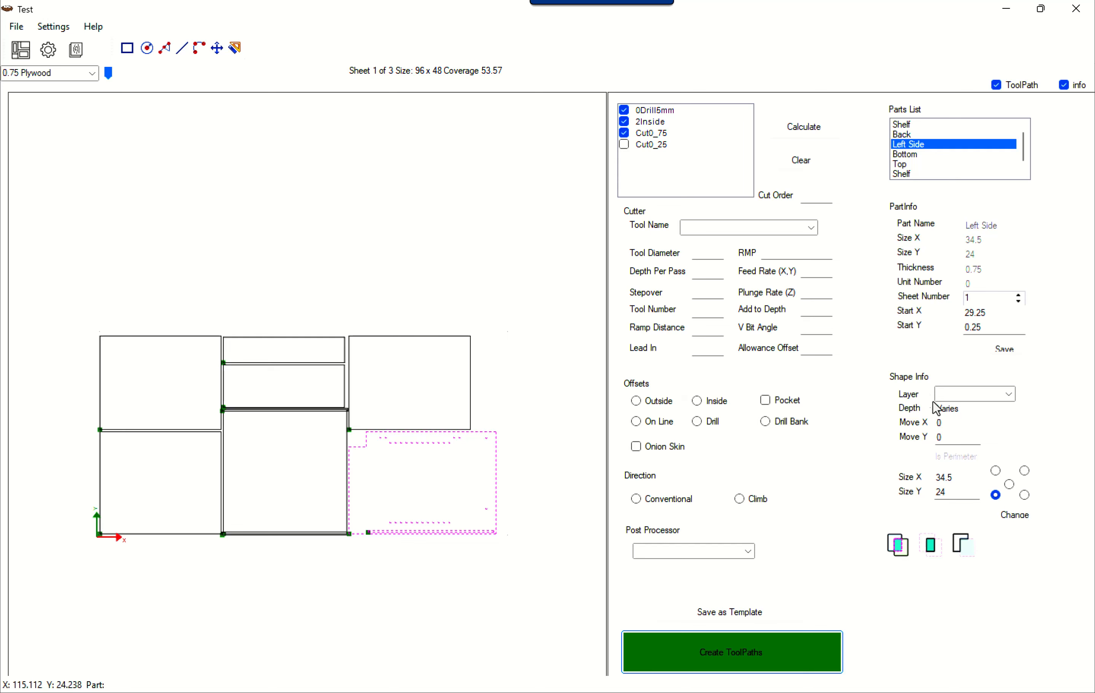
- Inspect the Left Side part by selecting its perimeter shape and the part itself on the sheet
left_click(494, 398)
left_click(496, 469)
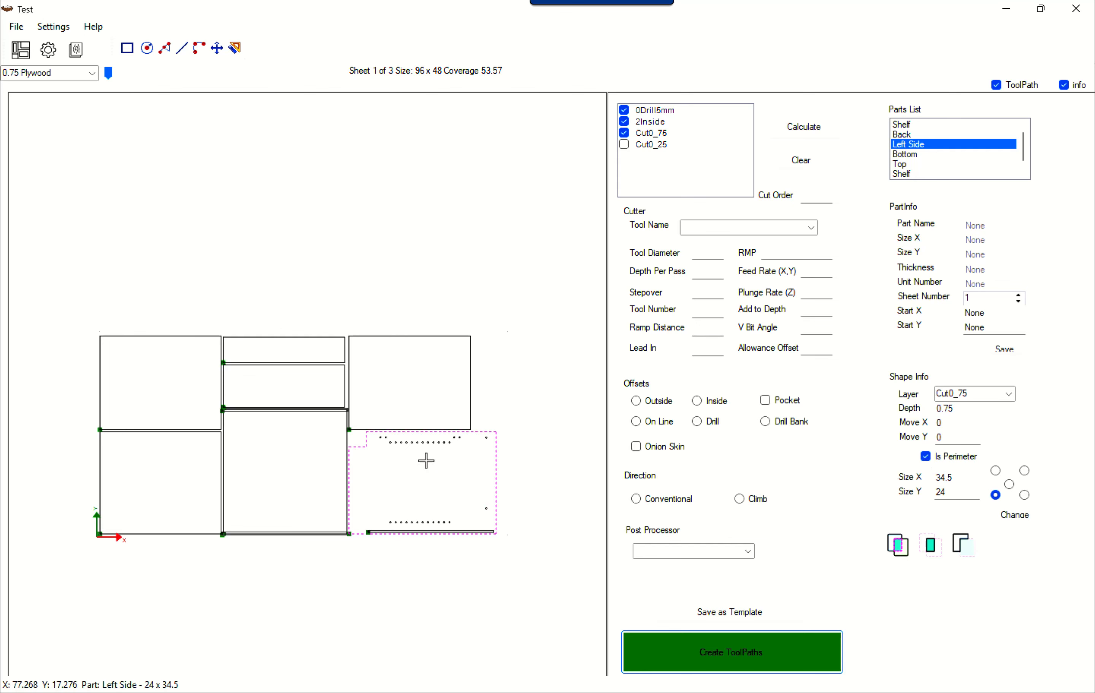
scroll(425, 458, "up", 2)
left_click(450, 499)
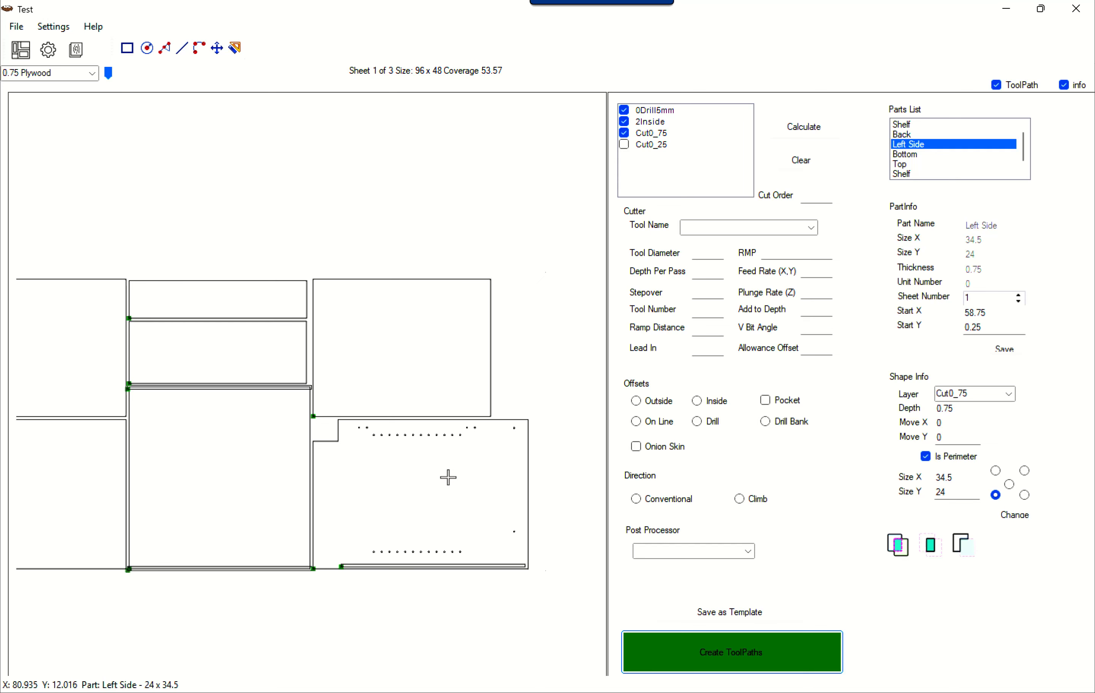
- Try adding a rectangle inside the Left Side part and selecting that whole part from the parts list
left_click(130, 51)
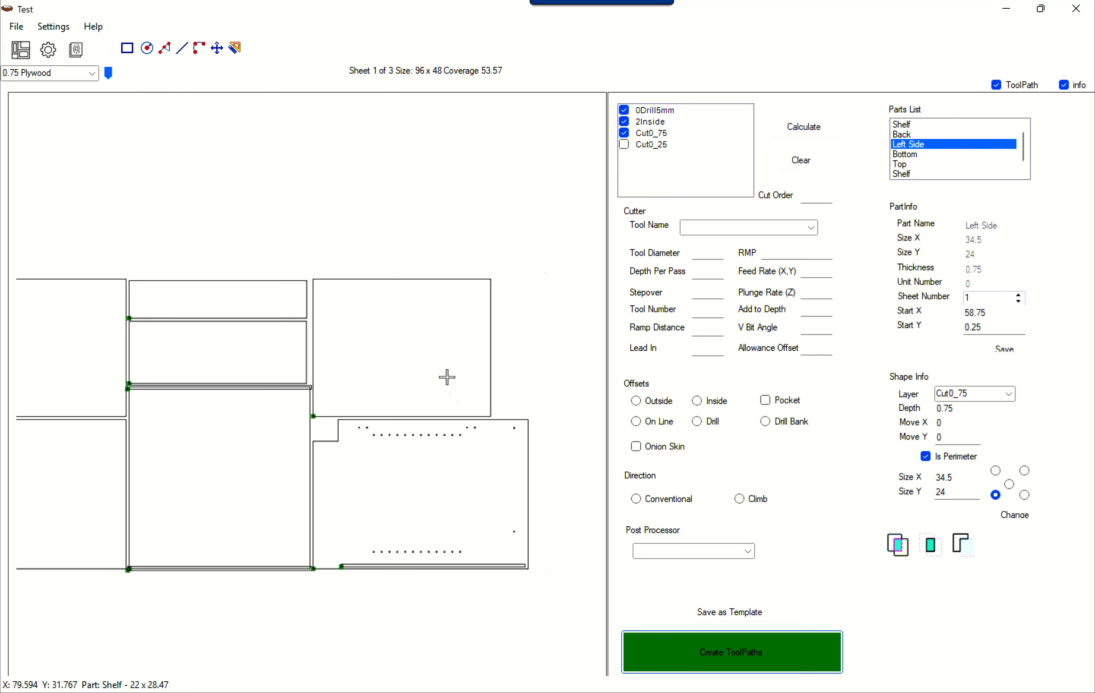
left_click_drag(404, 465, 467, 498)
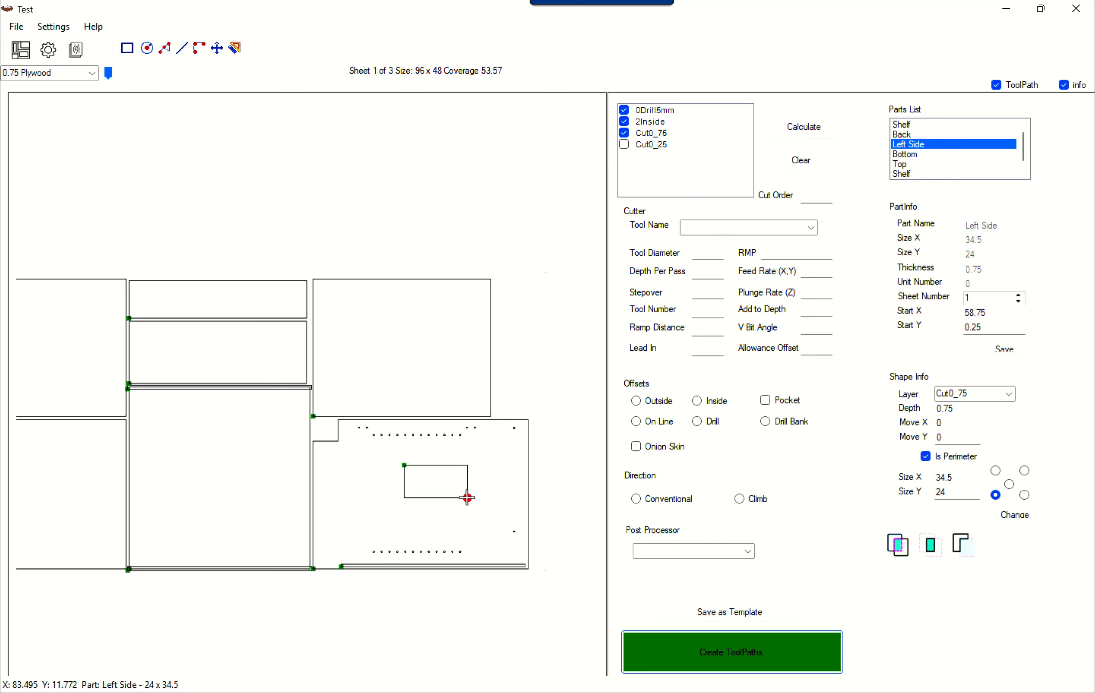
left_click(898, 134)
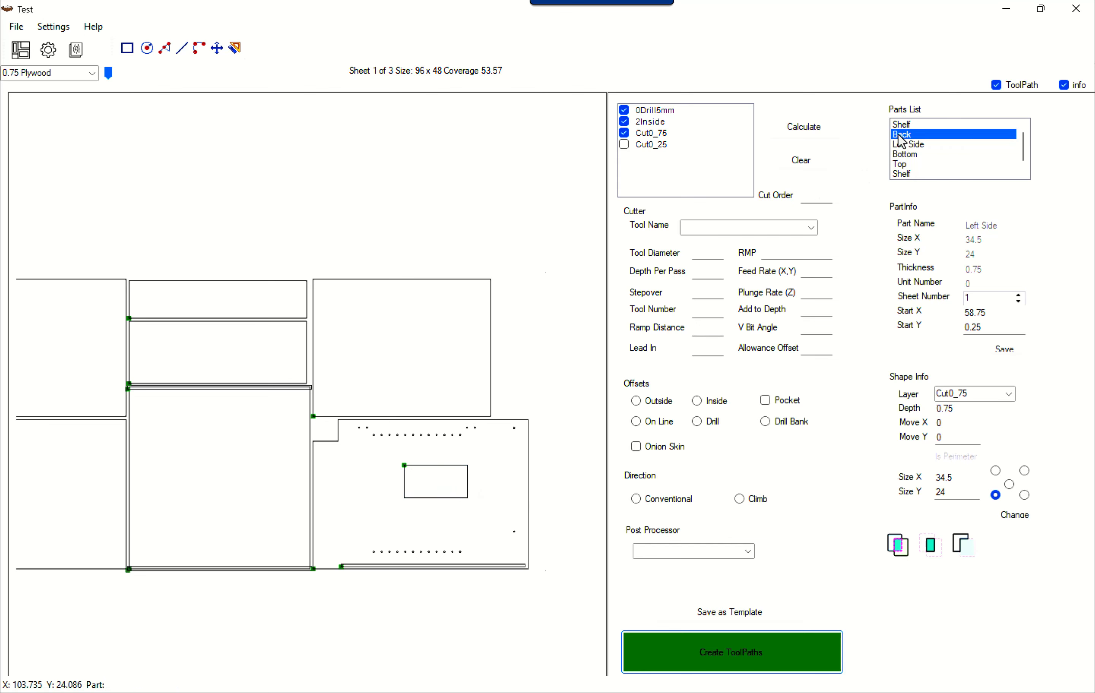
left_click(905, 147)
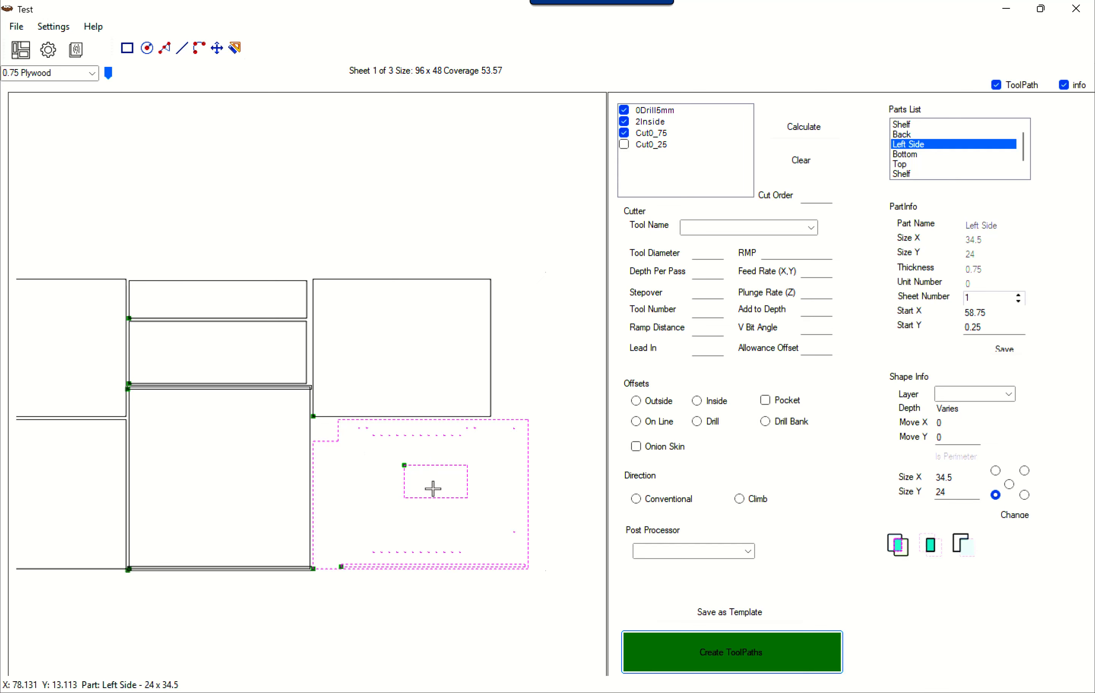
key("ctrl+z")
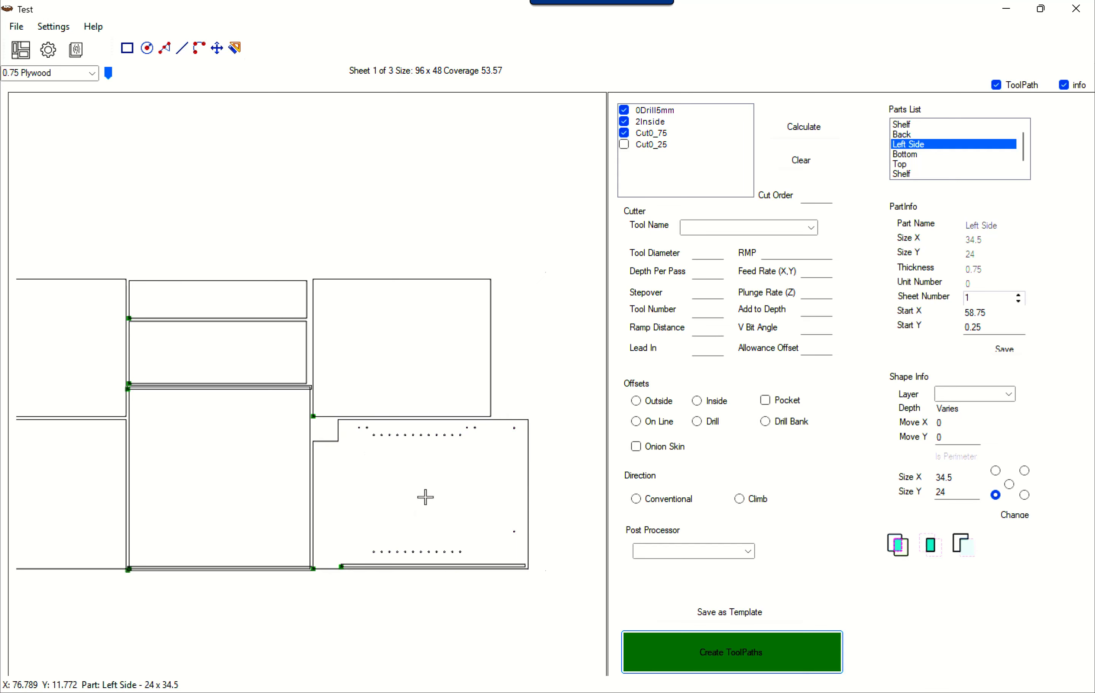
- Draw a rectangular part about 34.56 by 21.01 above the sheet and assign it to layer Cut0_75
scroll(425, 500, "down", 2)
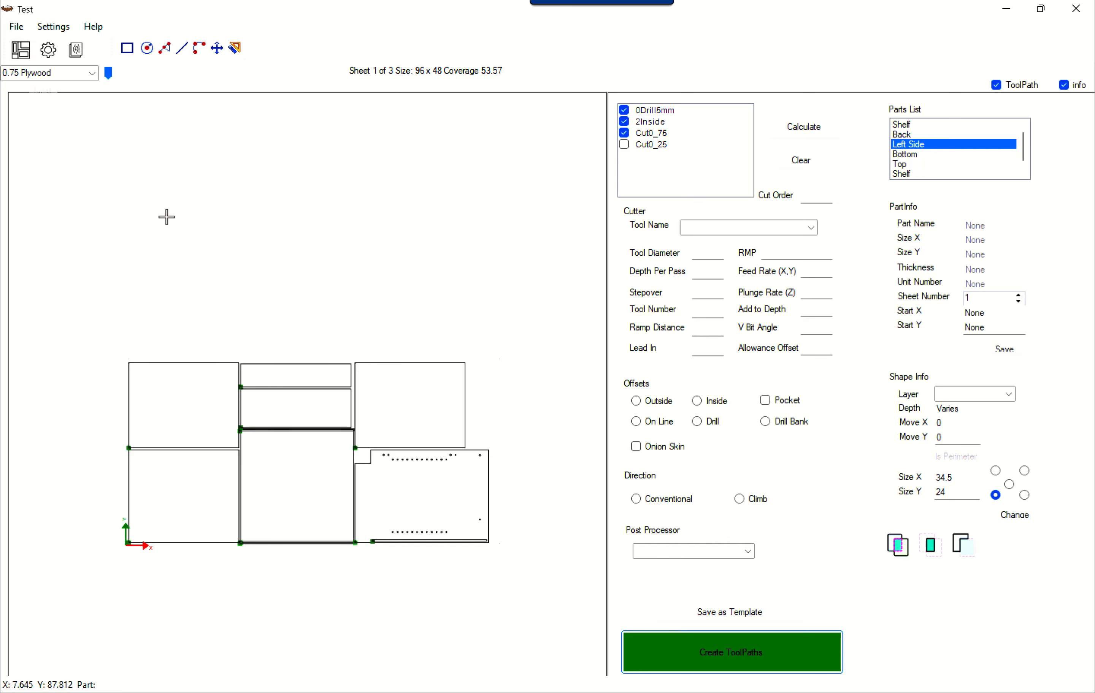
left_click_drag(271, 301, 384, 227)
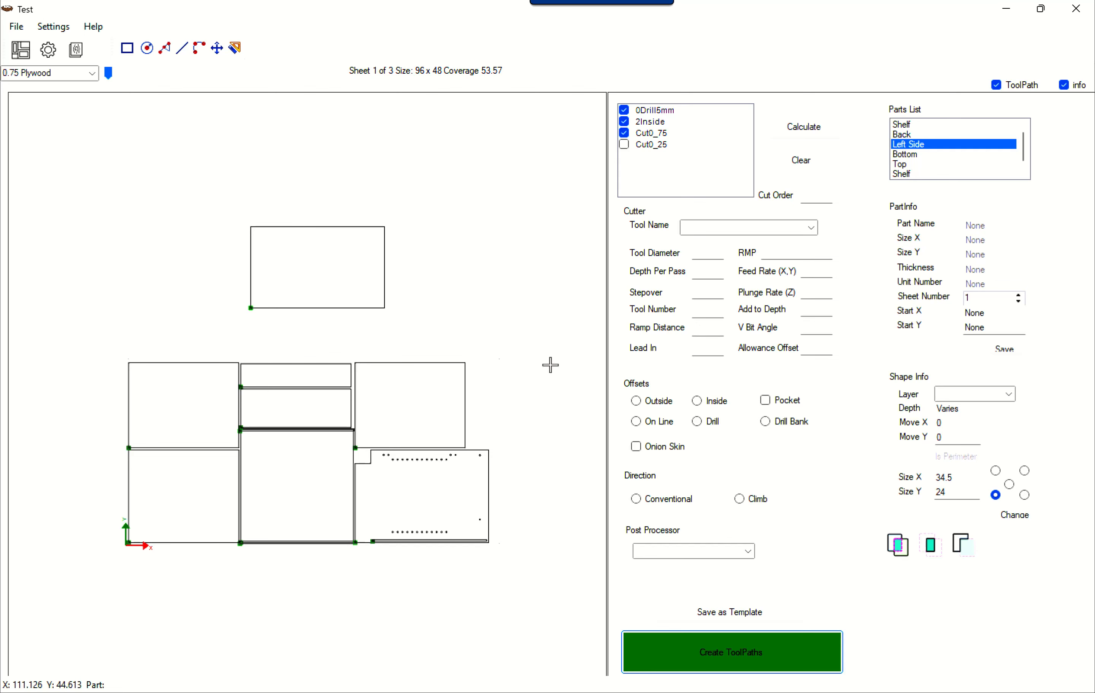
left_click(356, 307)
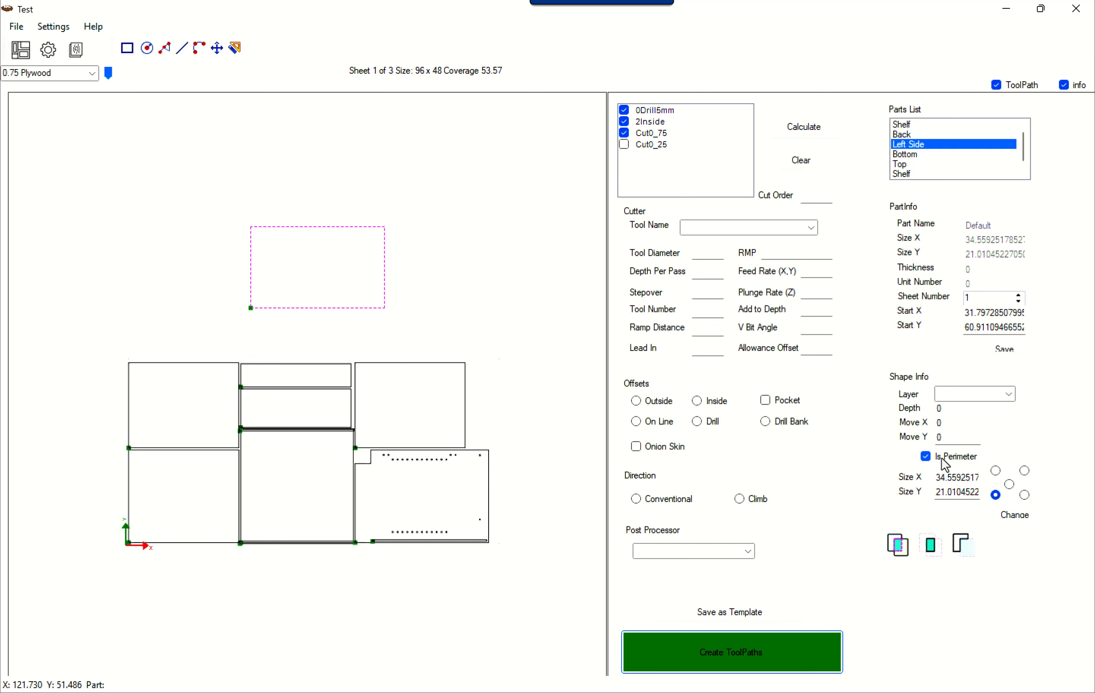
left_click(1009, 394)
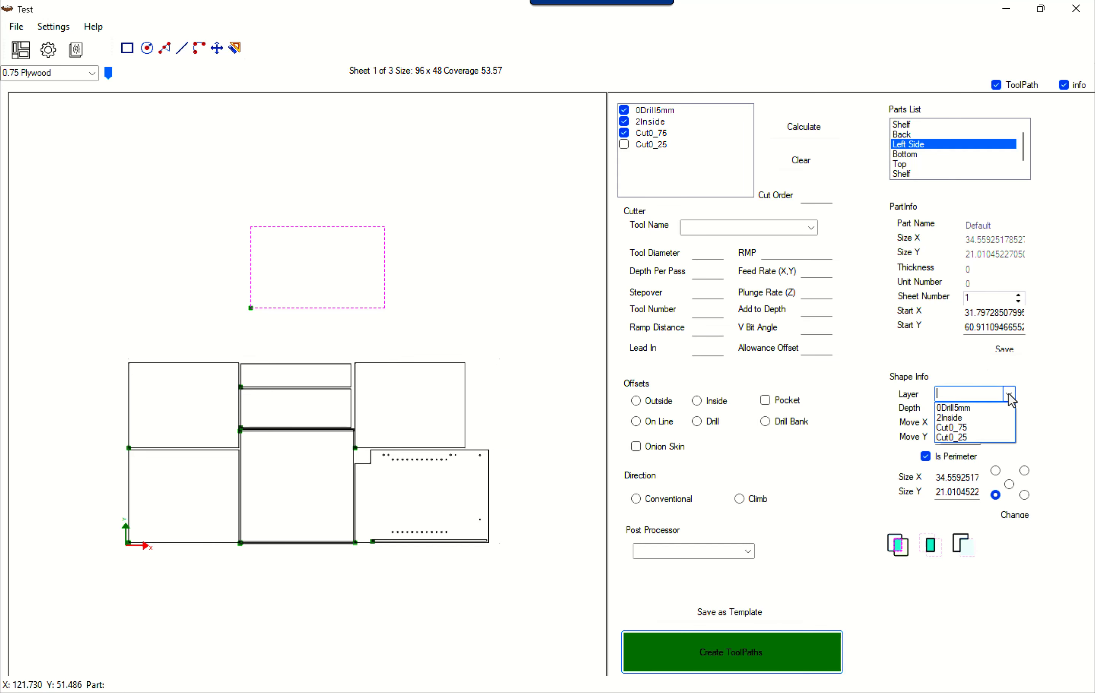
left_click(951, 429)
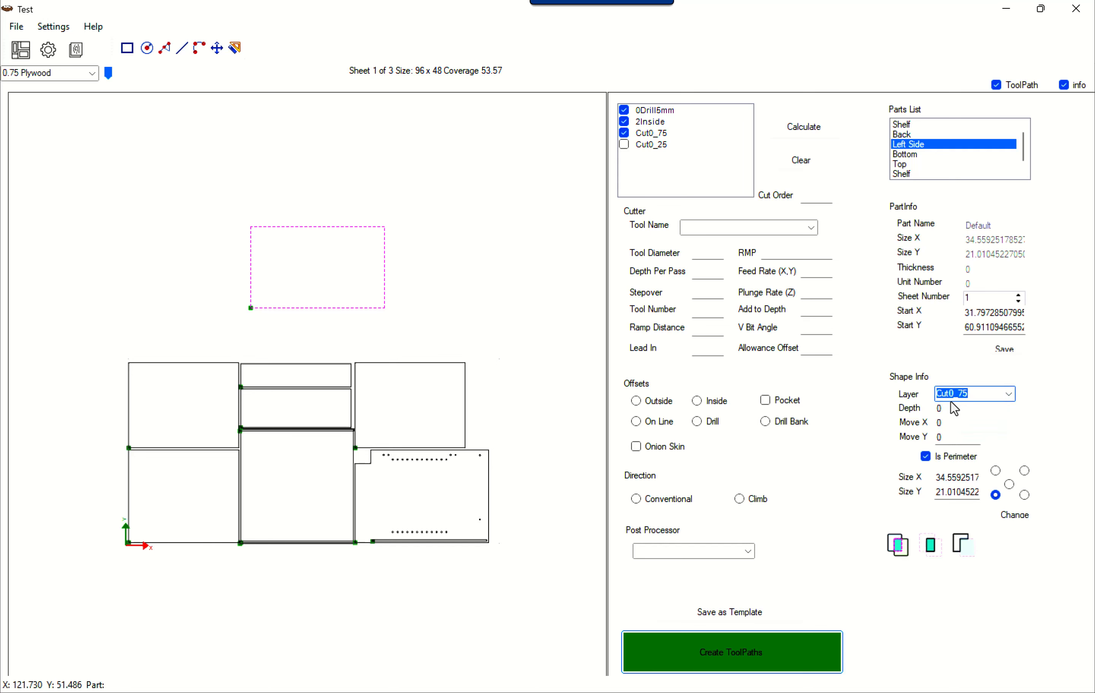
key("Tab")
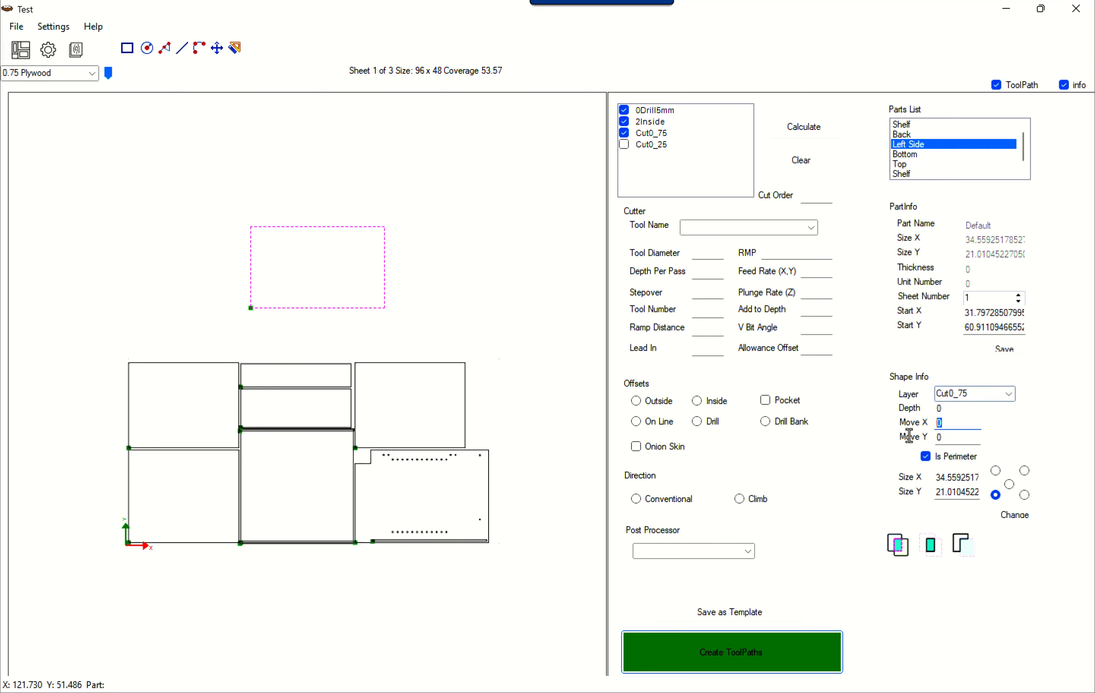
type("3")
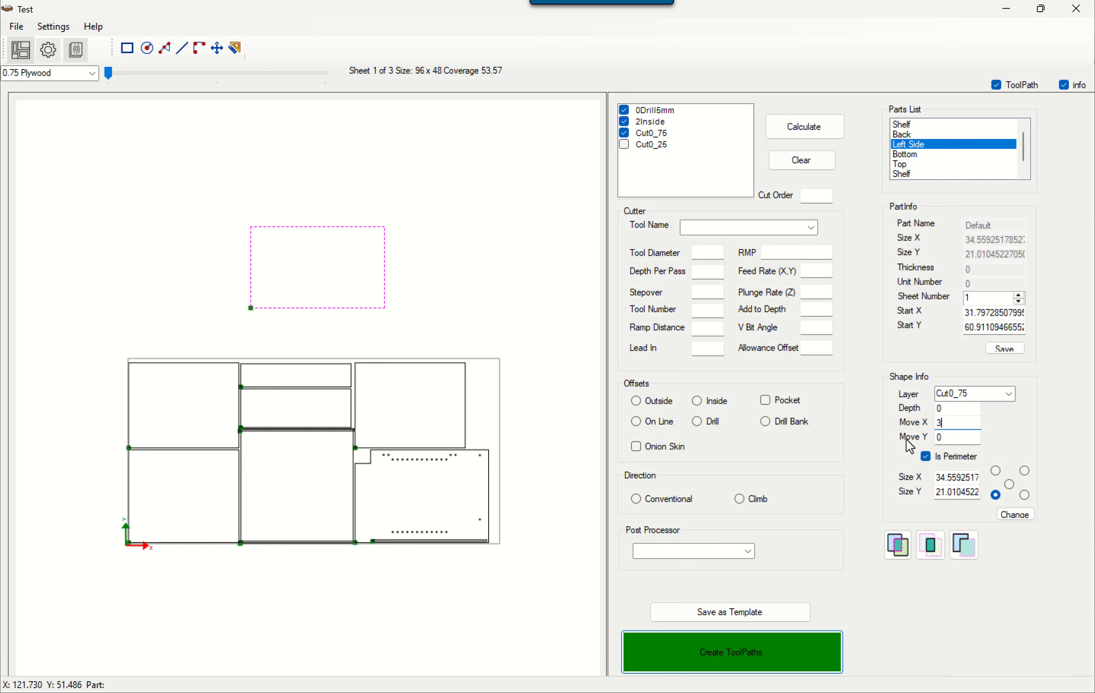
key("Tab")
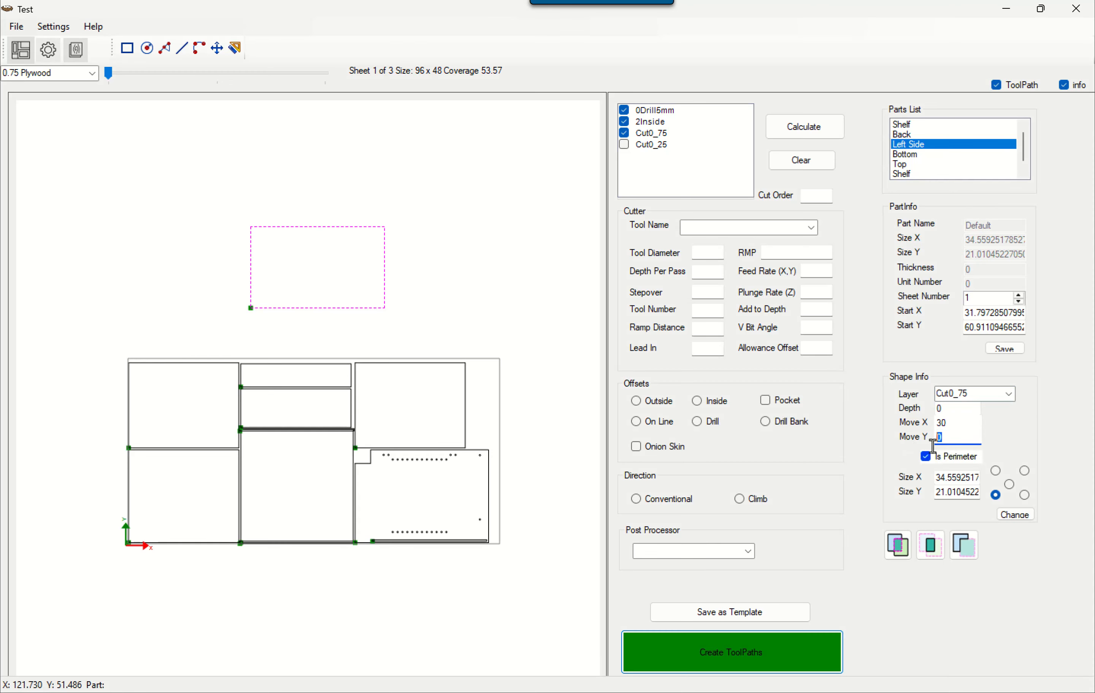
type("12")
double_click(944, 422)
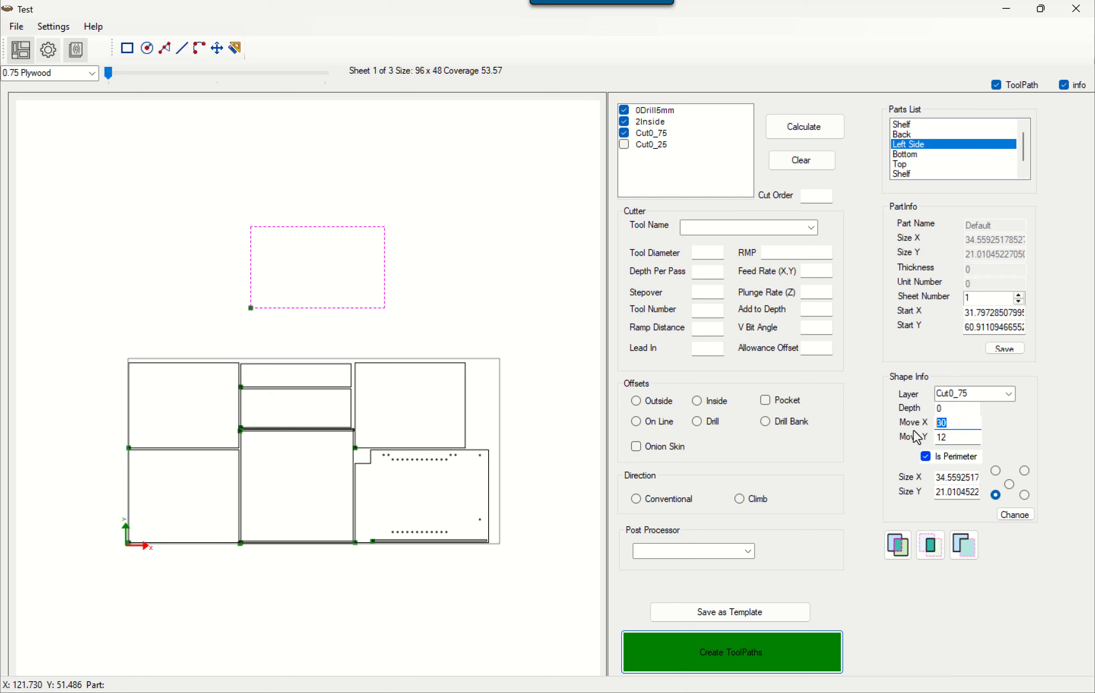
type("0")
double_click(950, 437)
type("0")
- Resize the new rectangular part to 30 in X and 12 in Y and recheck its part information
double_click(938, 477)
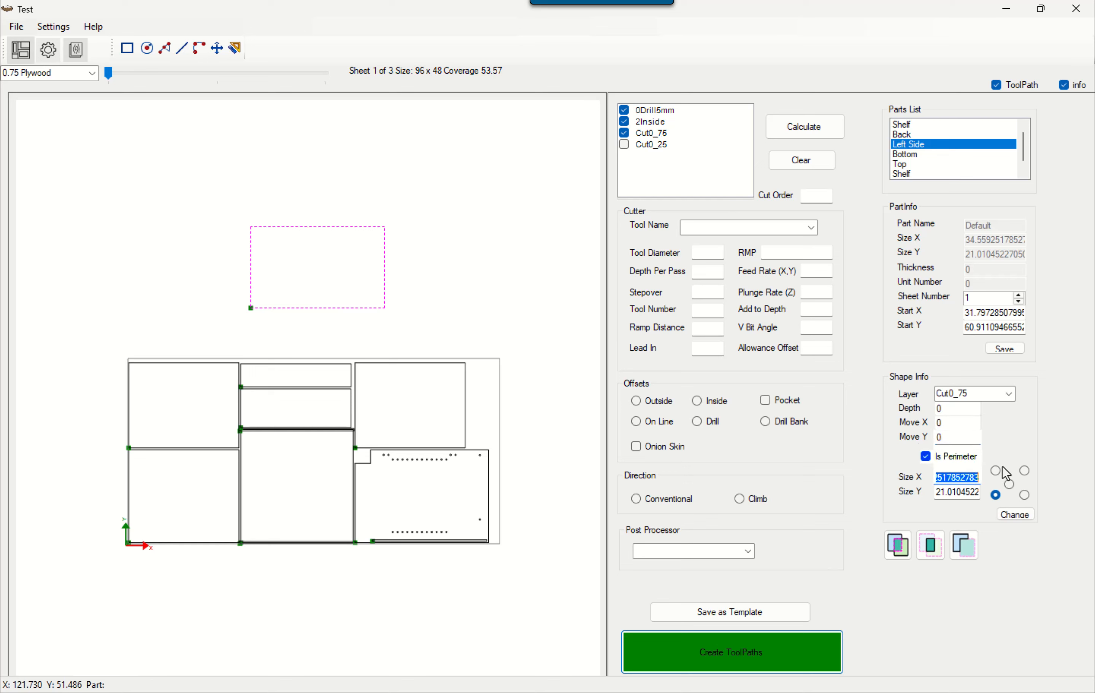
type("30")
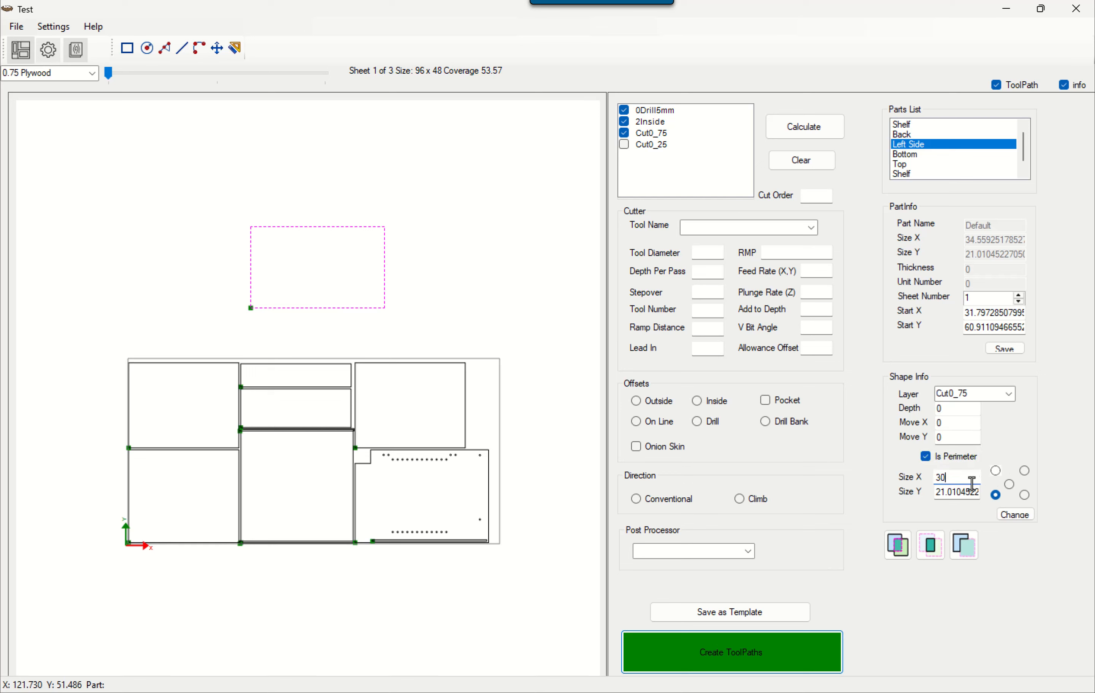
double_click(936, 494)
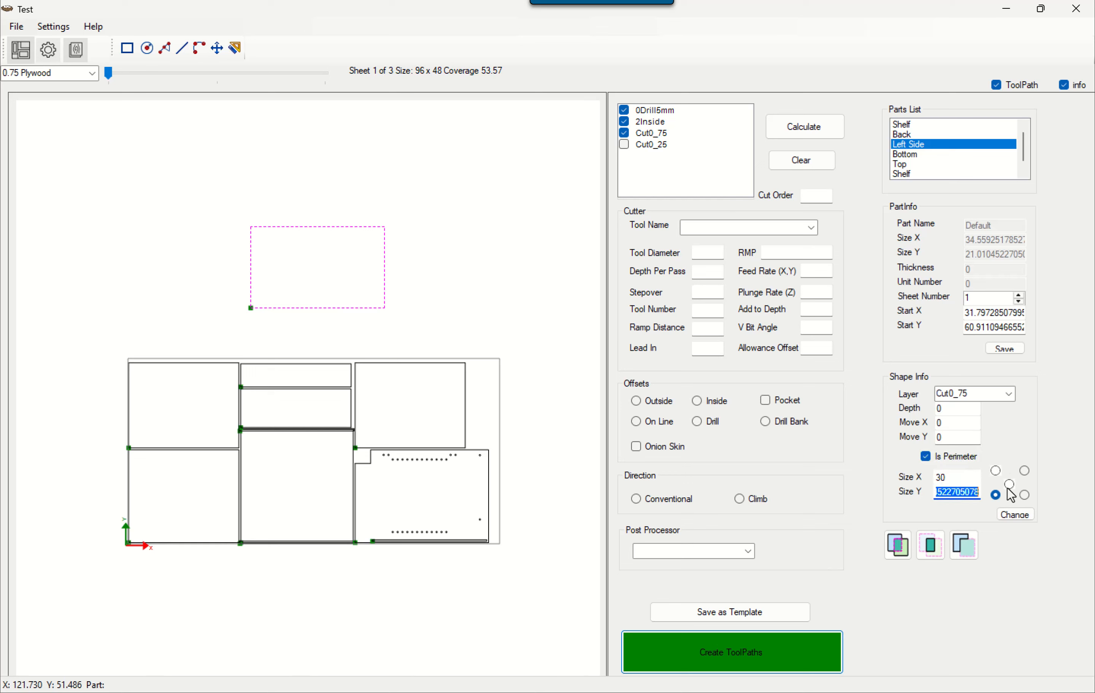
type("12")
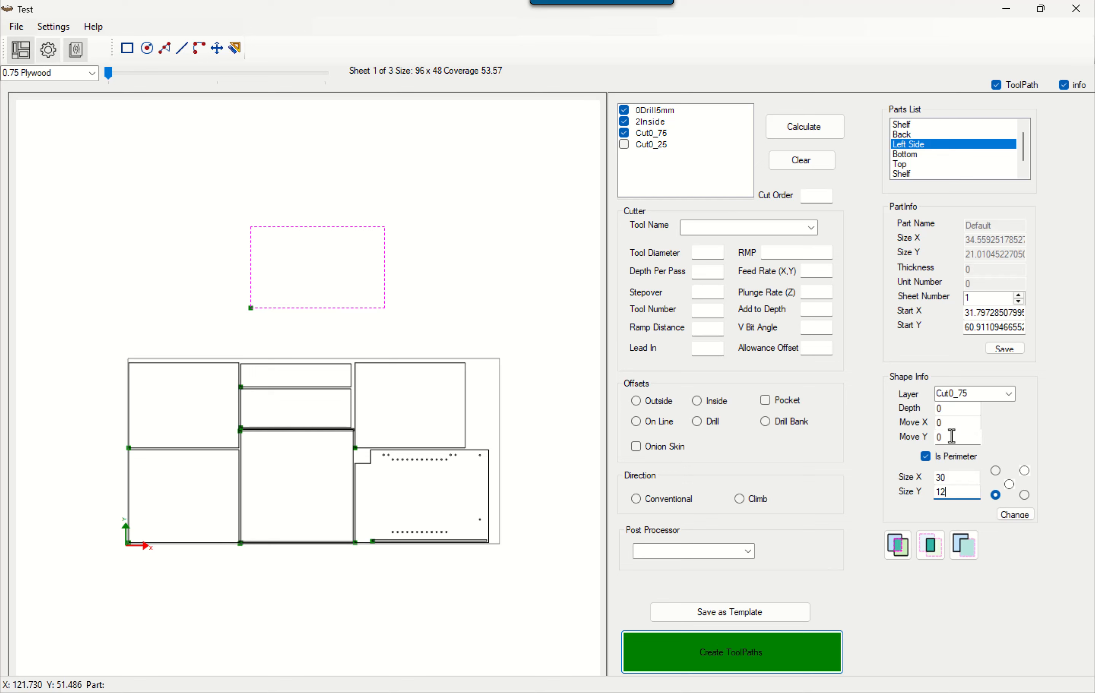
left_click(1016, 515)
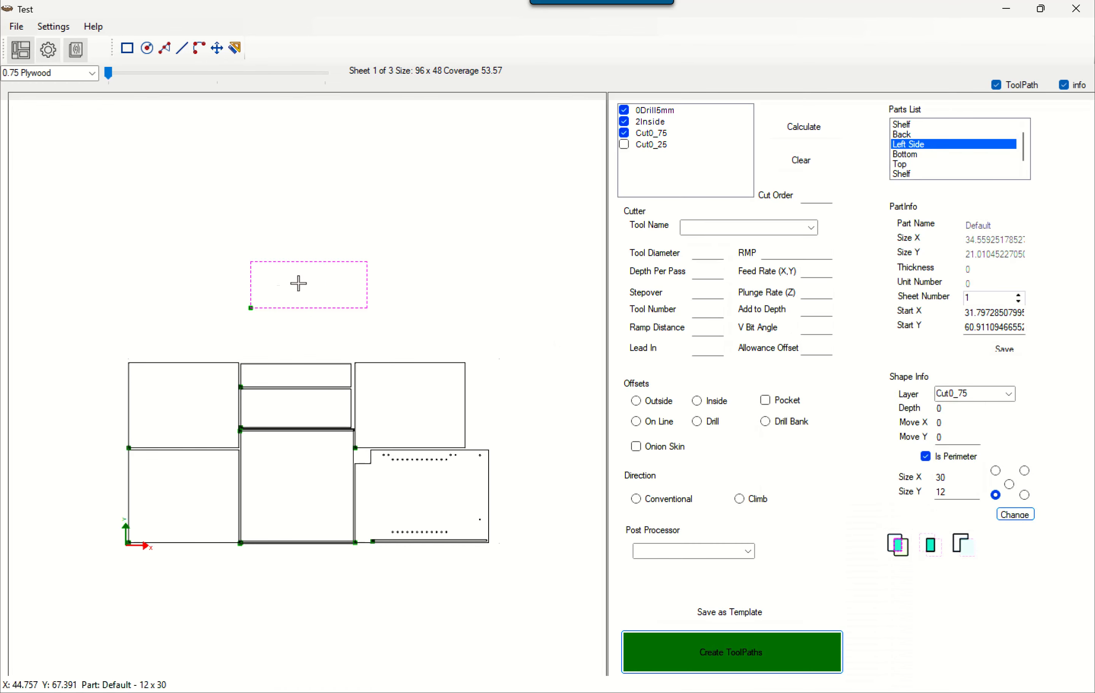
left_click(284, 235)
left_click(305, 291)
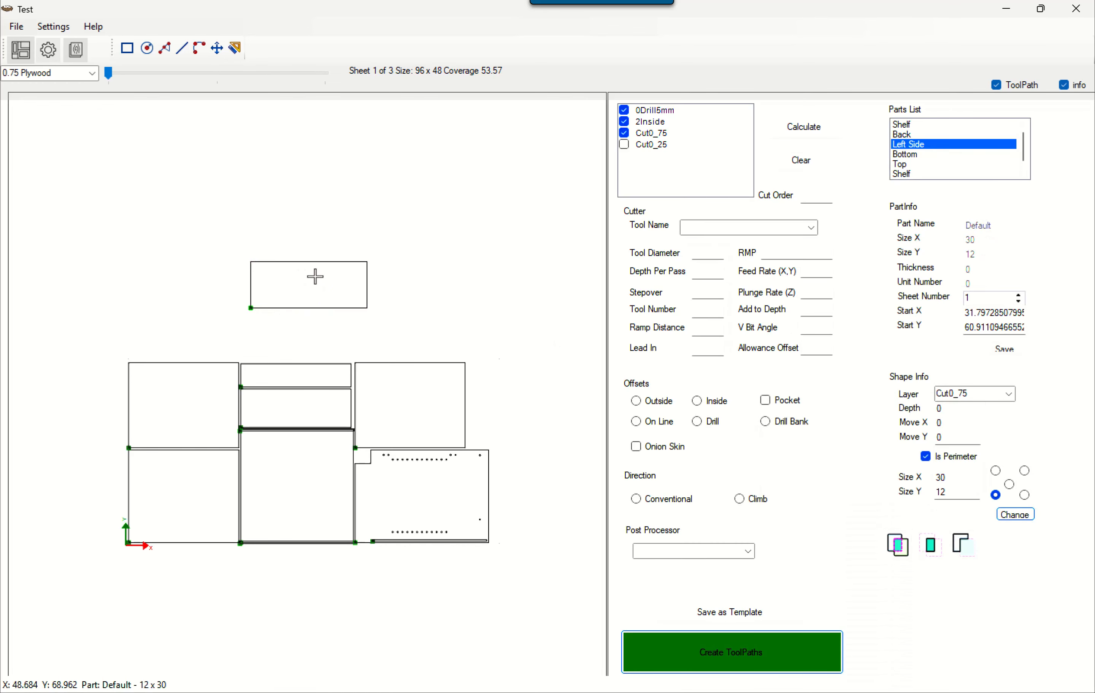
- Select the new part's outline and draw a rectangle about 19.6 by 6.5 inside it
left_click(323, 308)
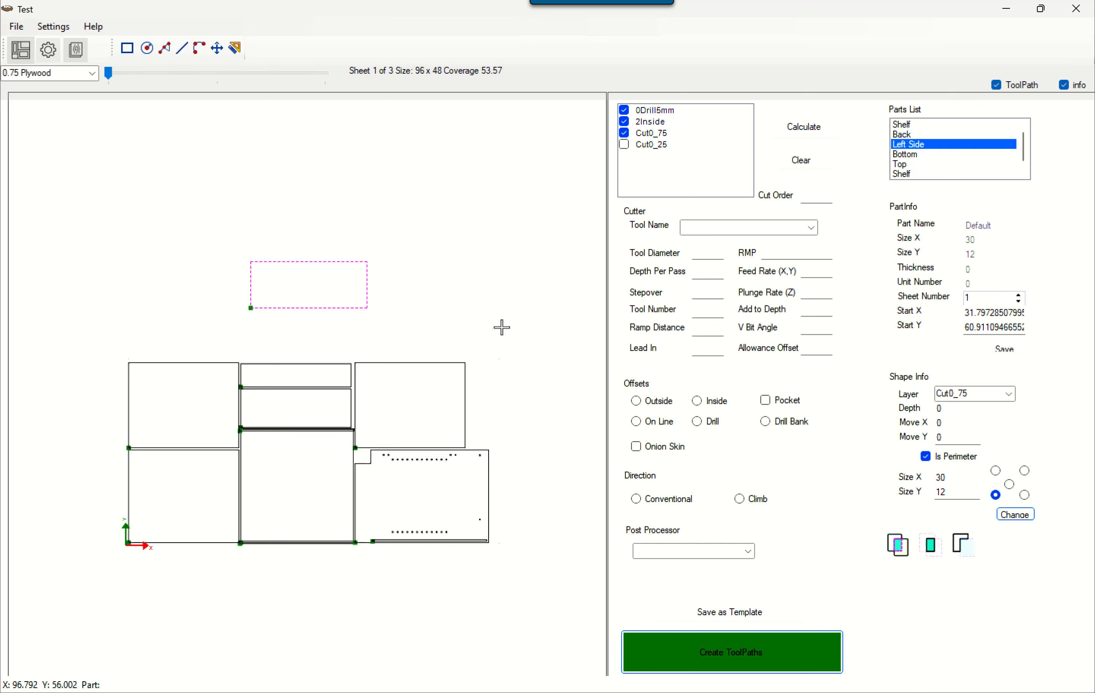
scroll(986, 154, "down", 1)
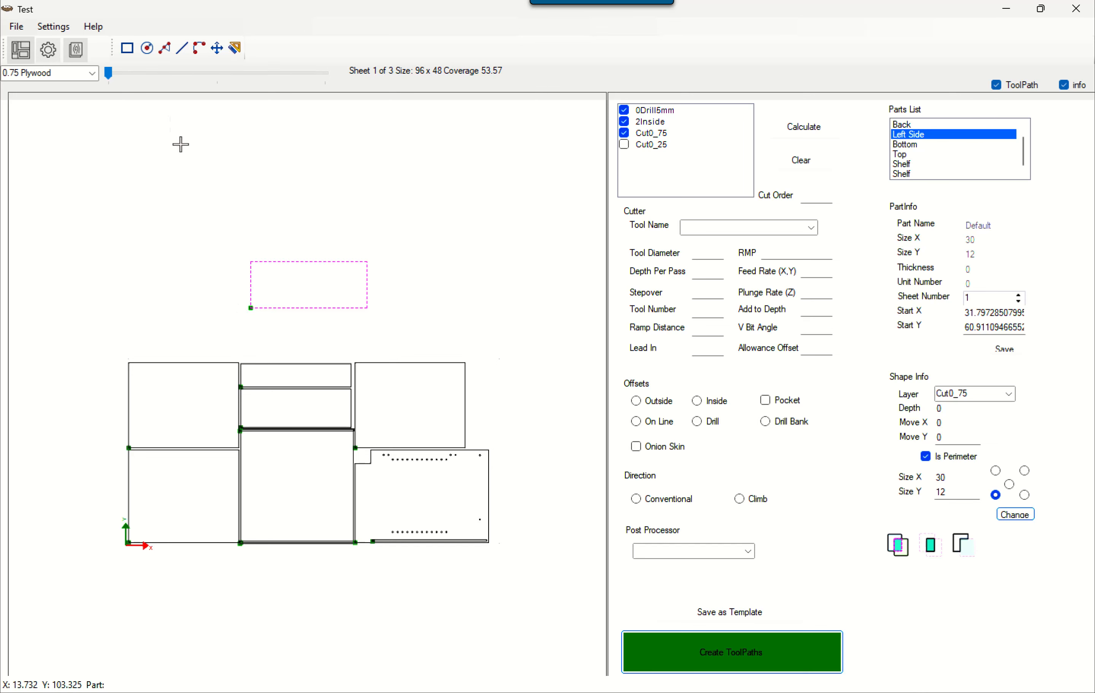
left_click(127, 51)
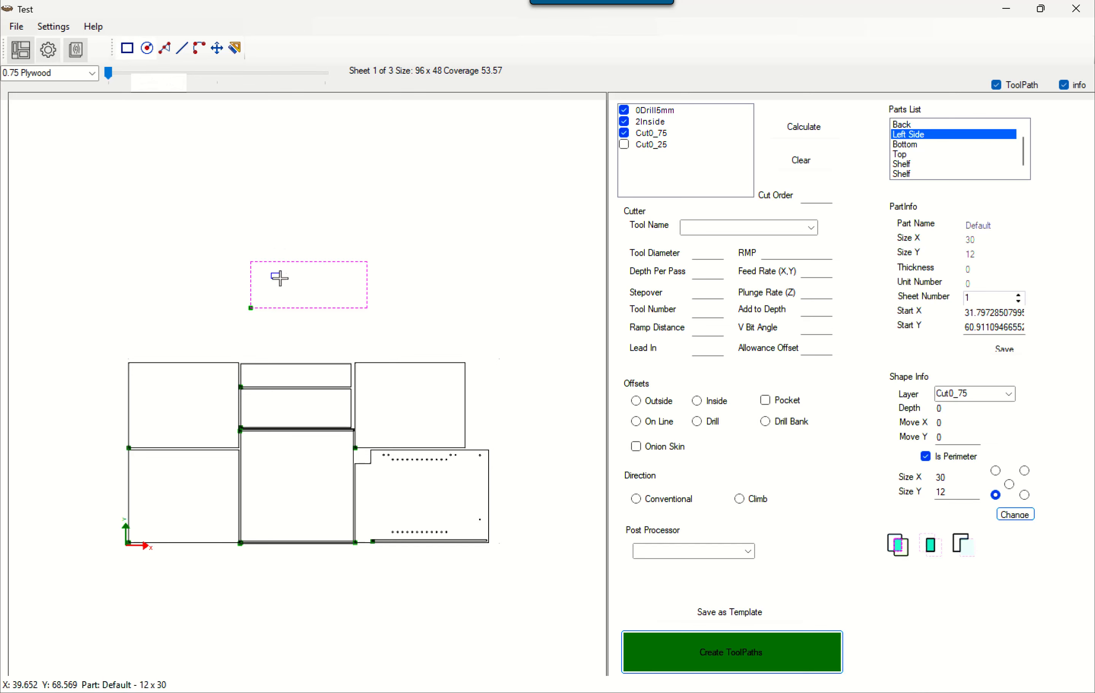
left_click_drag(271, 273, 348, 298)
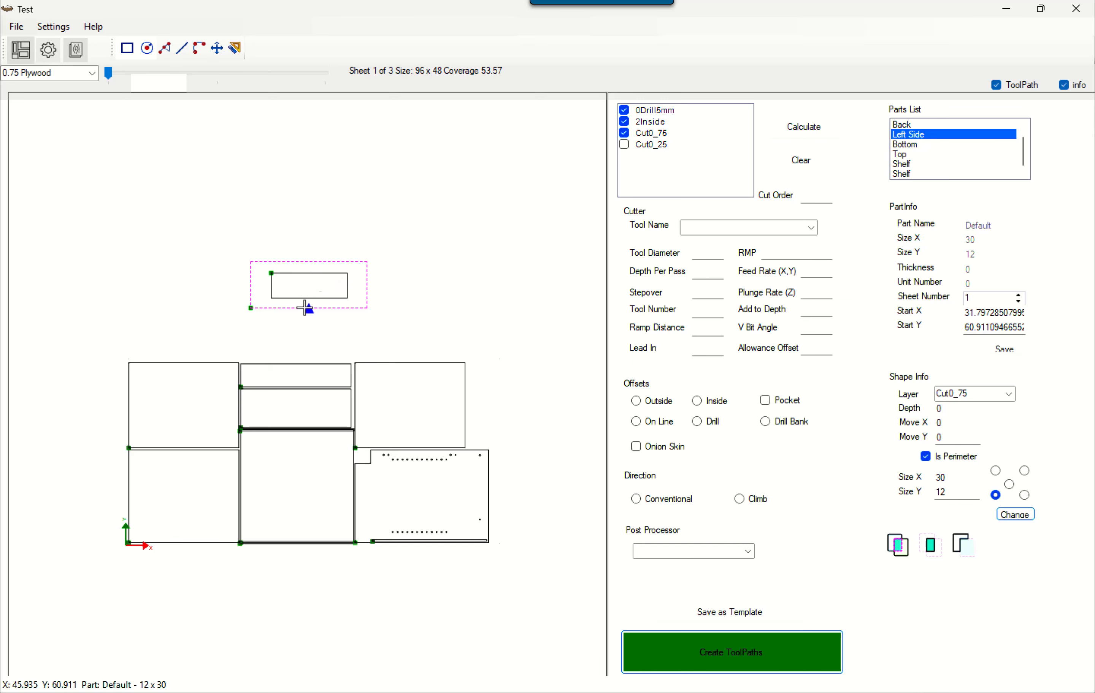
left_click(318, 247)
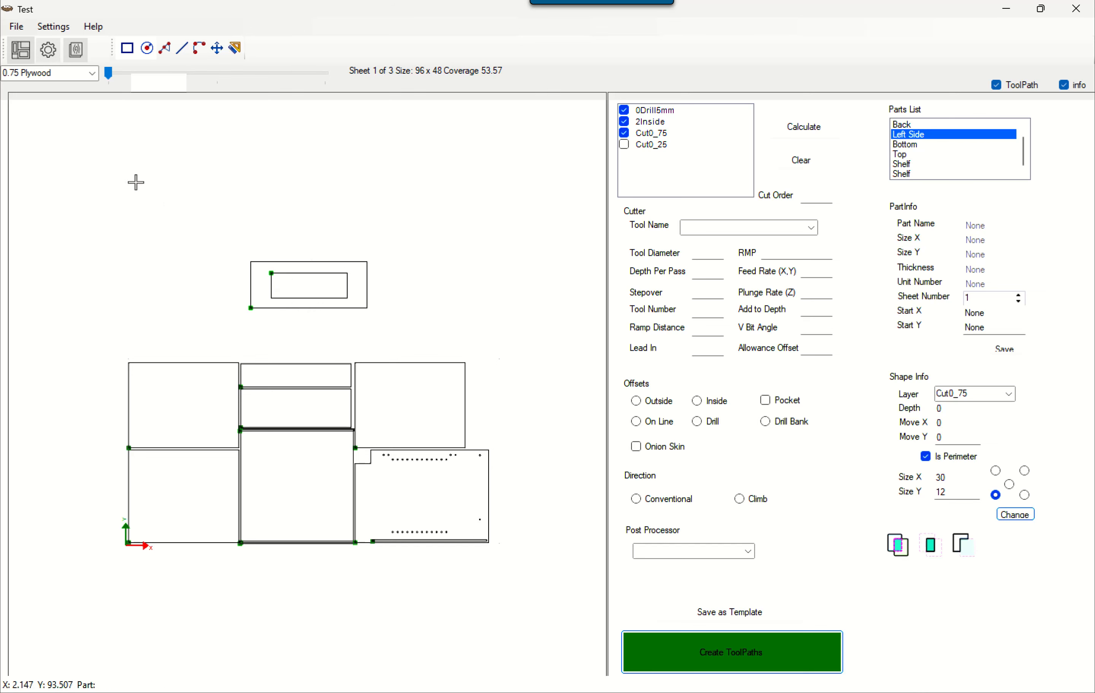
- Nest all parts again with the new part included, and select the new part on the sheet
left_click(21, 60)
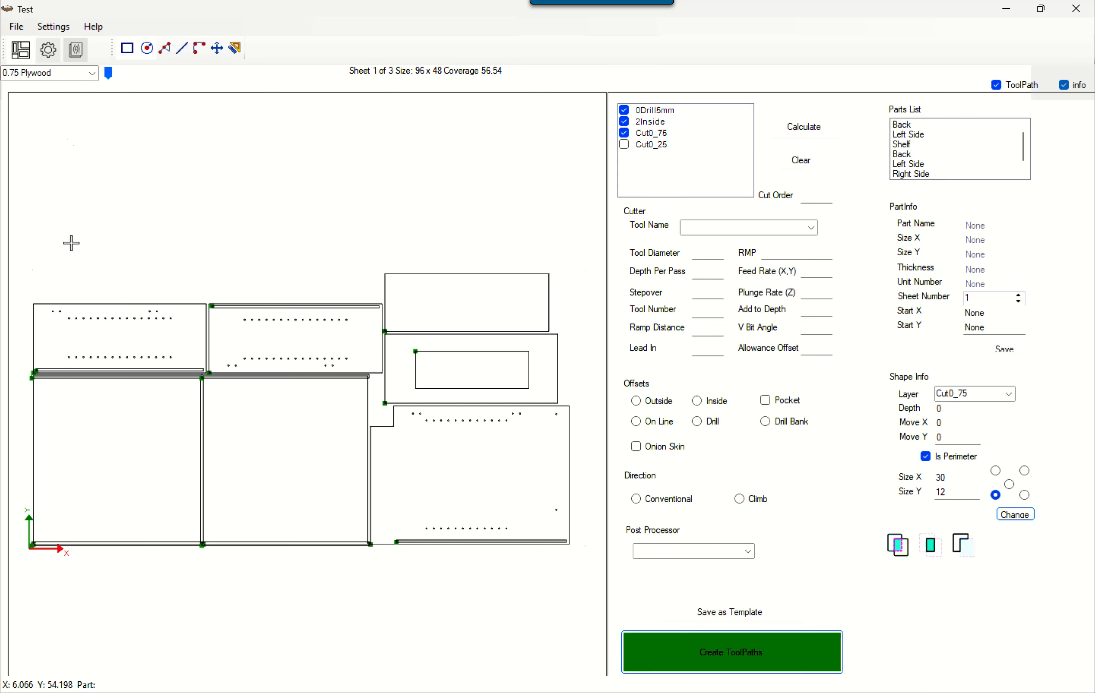
left_click(476, 369)
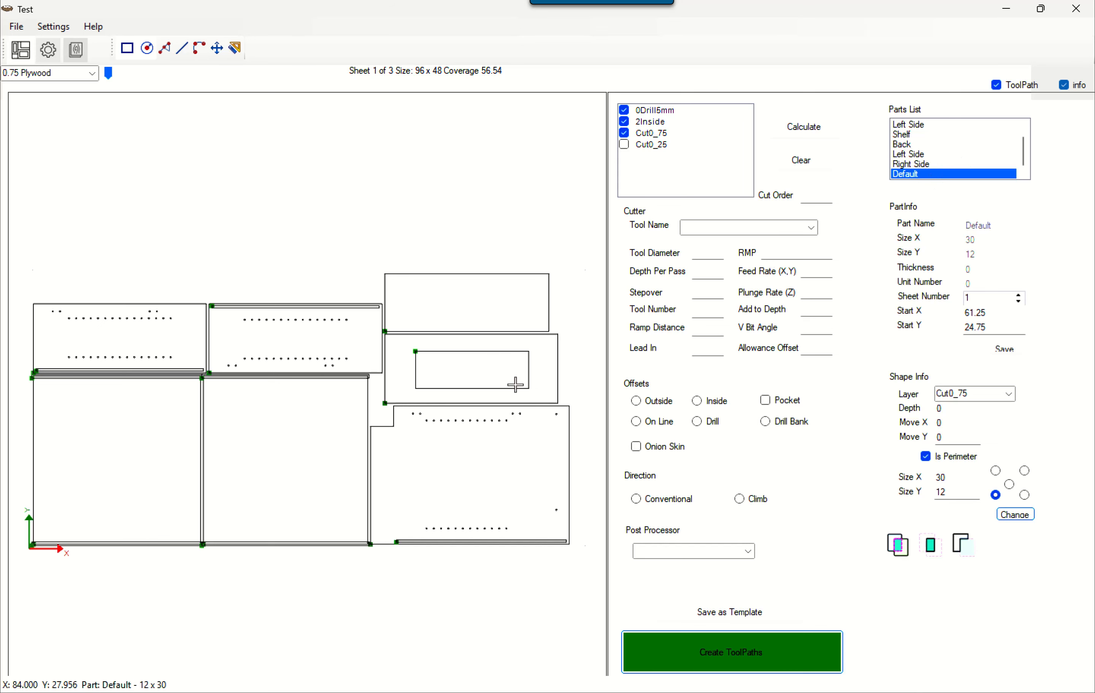
- Resize the new part's inner rectangle to 30.5 in X and .375 in Y, with a depth of .3
middle_click_drag(529, 391, 411, 397)
scroll(314, 349, "up", 5)
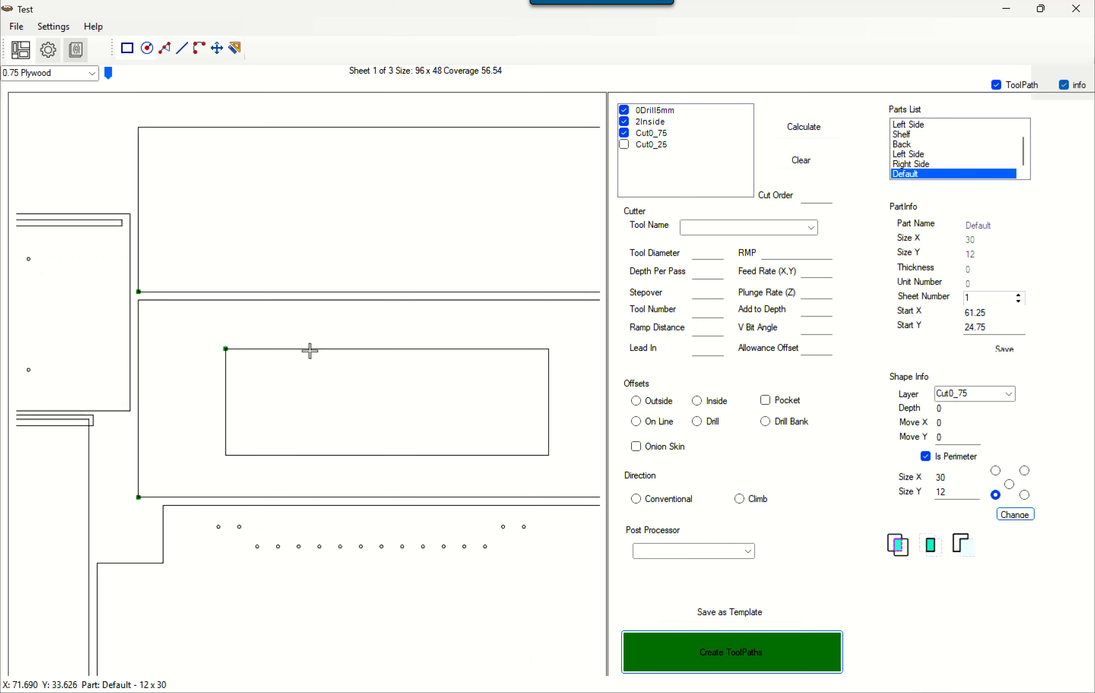
left_click(318, 349)
scroll(378, 409, "down", 2)
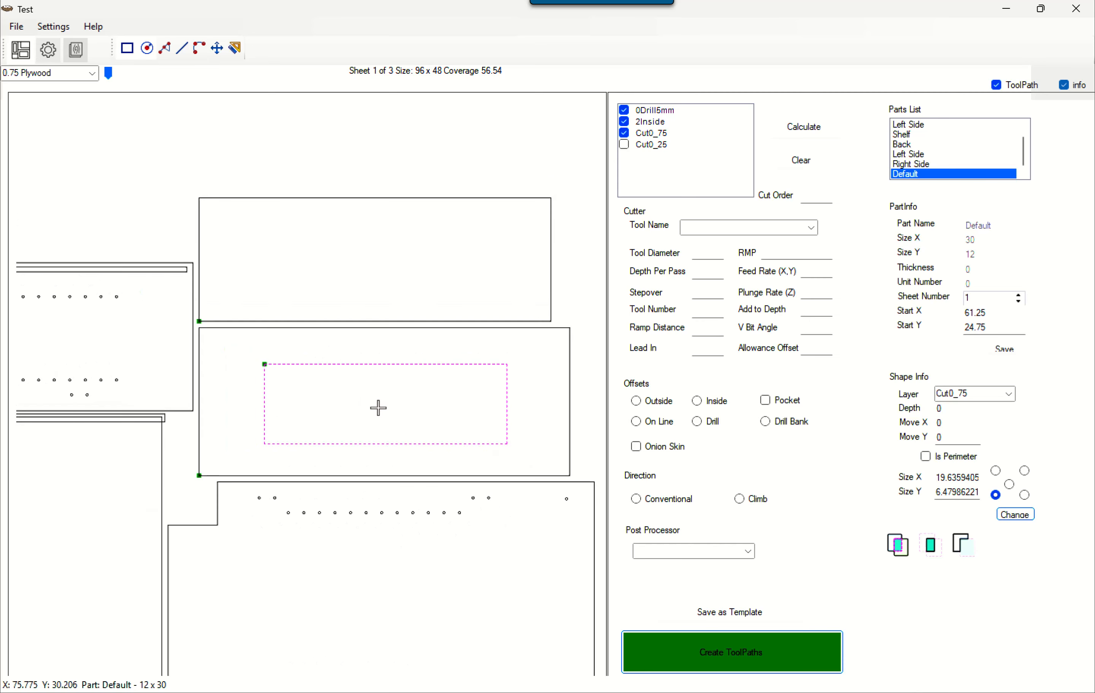
scroll(425, 399, "down", 2)
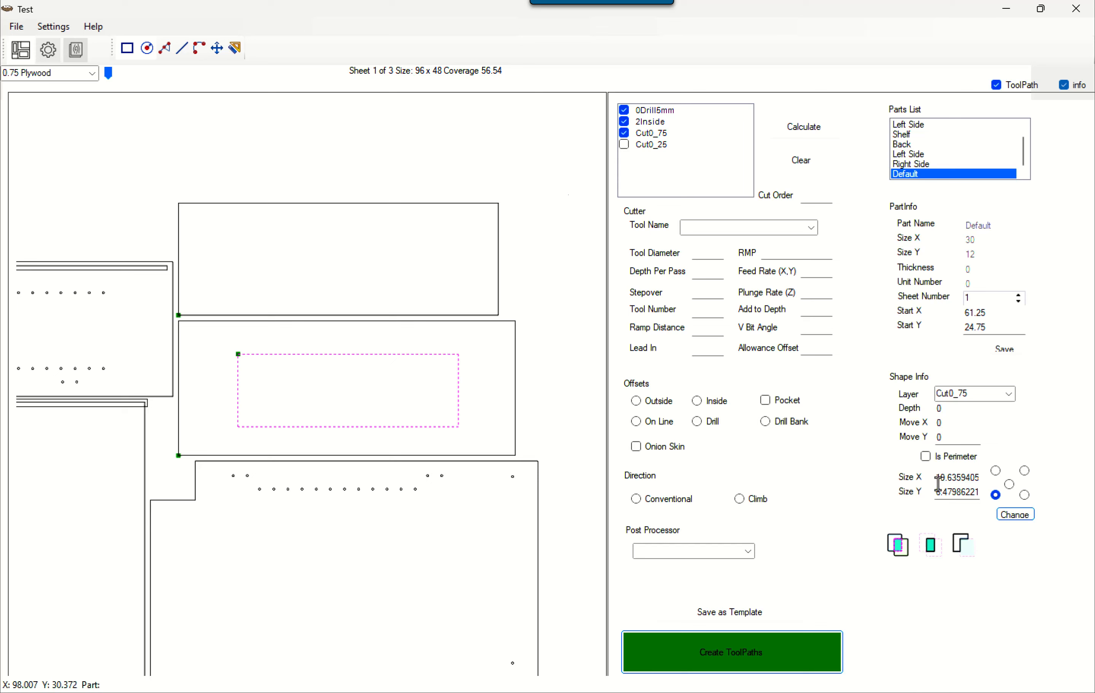
left_click_drag(936, 484, 1009, 483)
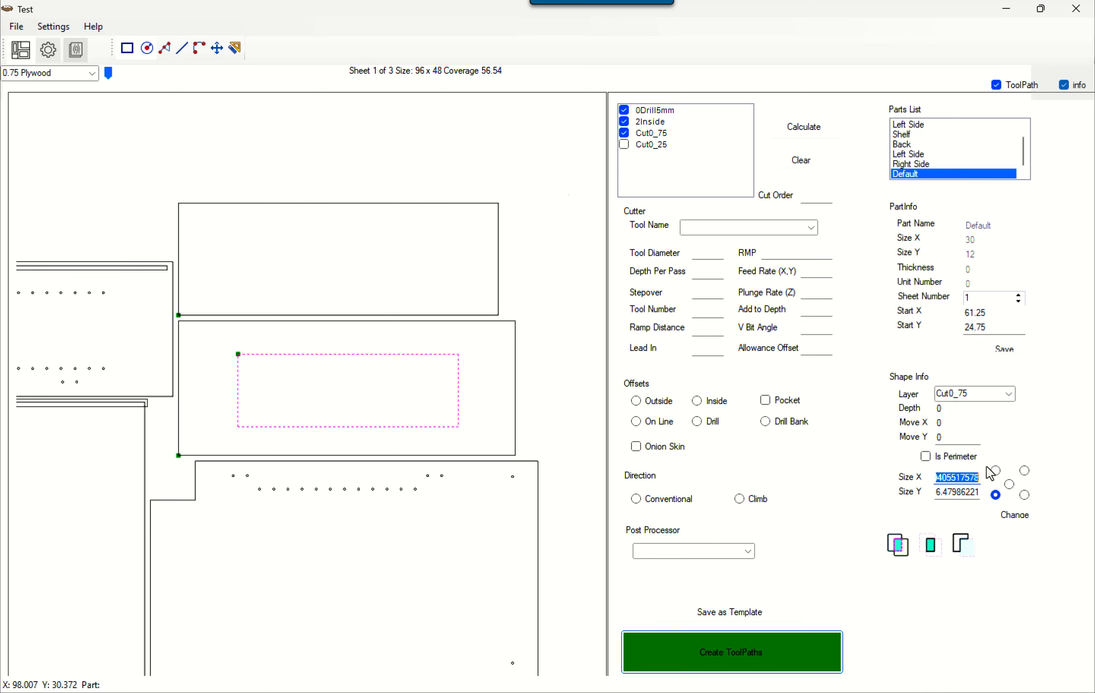
type("30.5")
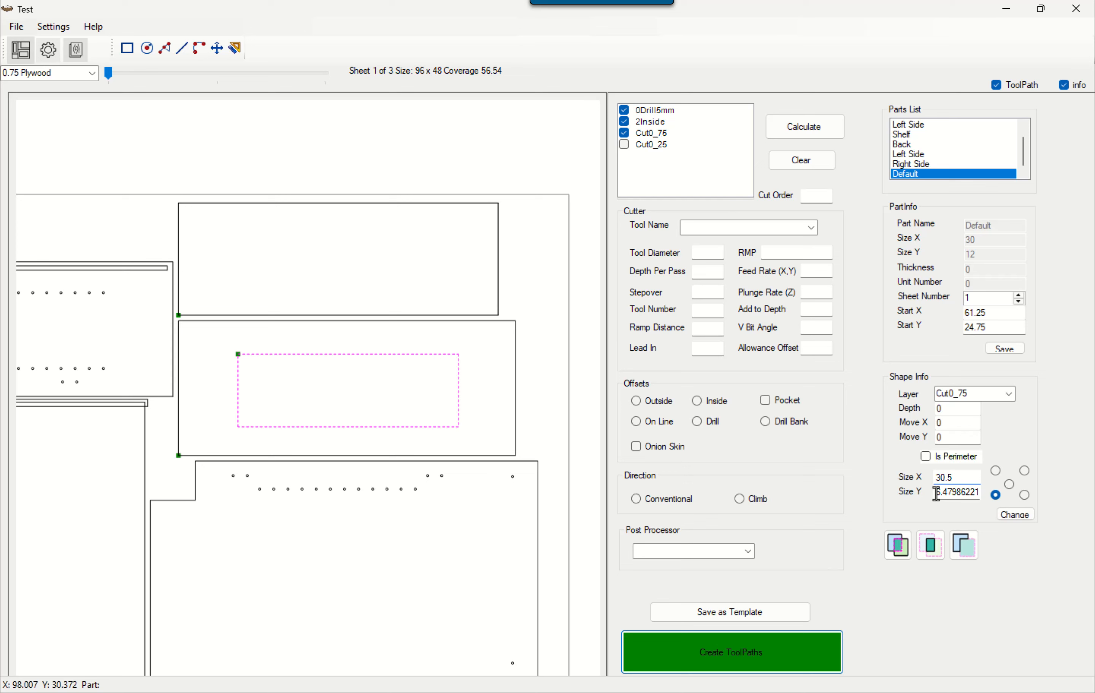
left_click_drag(937, 494, 1018, 489)
type(".375")
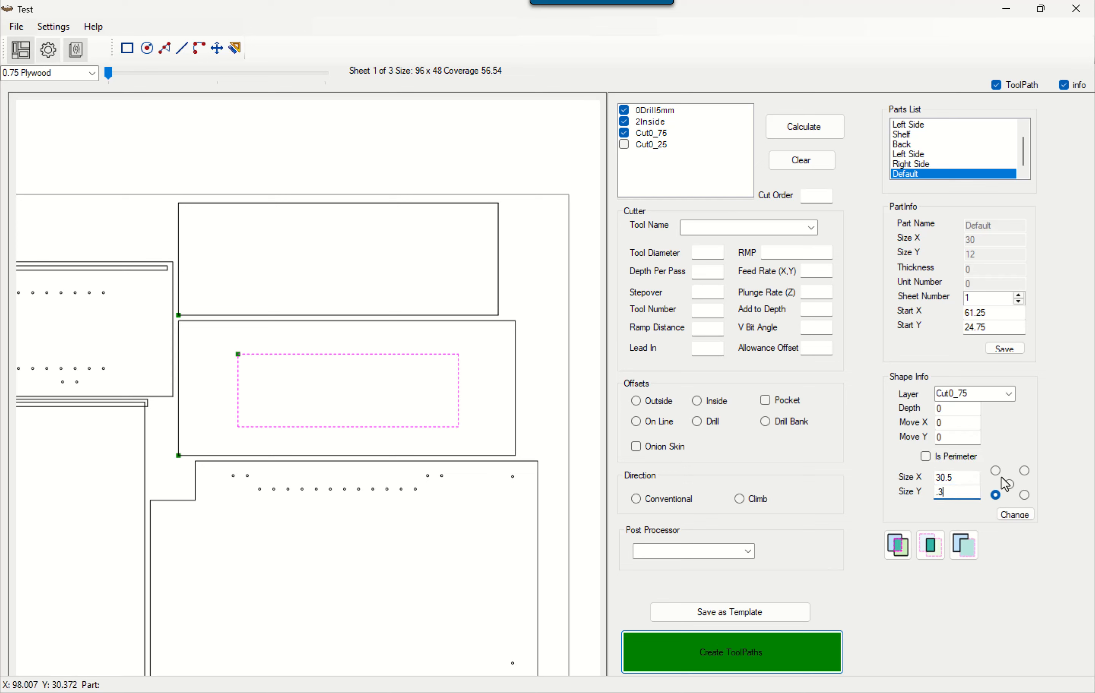
double_click(955, 411)
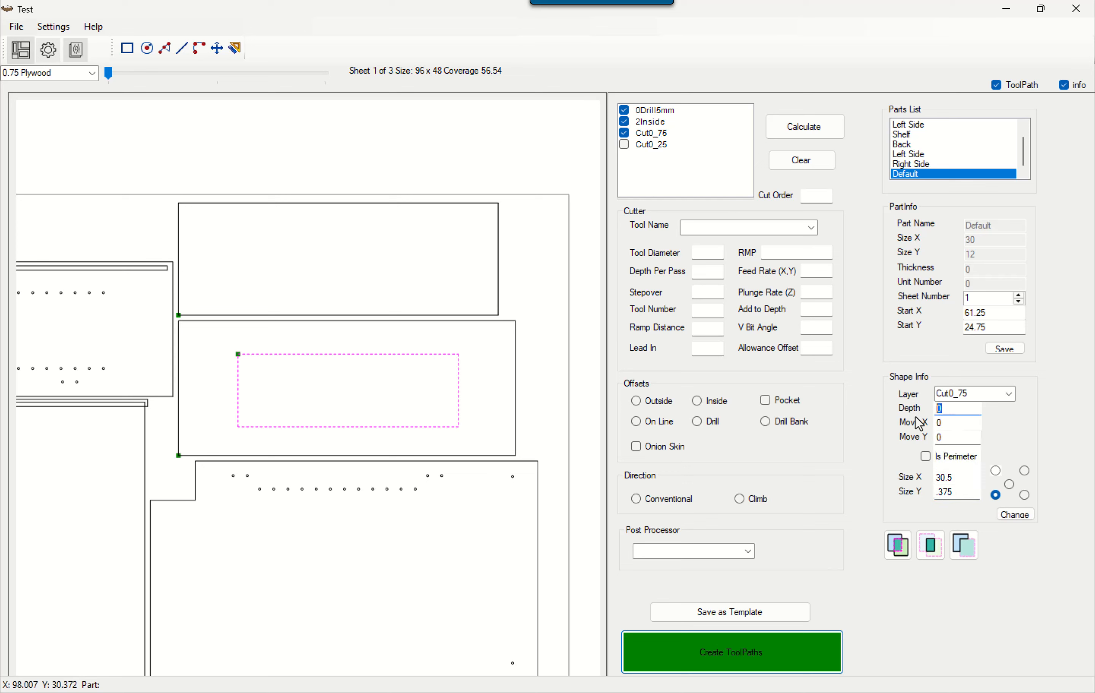
type(".3")
left_click(1019, 516)
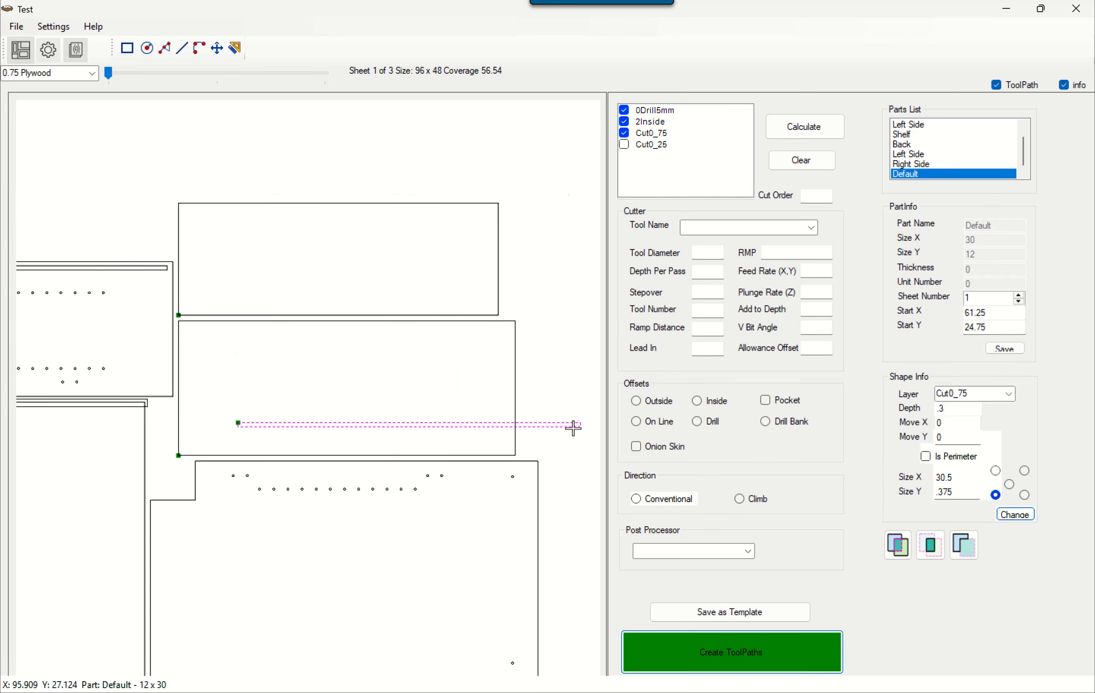
- Move the narrow inner rectangle so its upper right corner snaps to the upper right corner of the 30 by 12 part
left_click(218, 49)
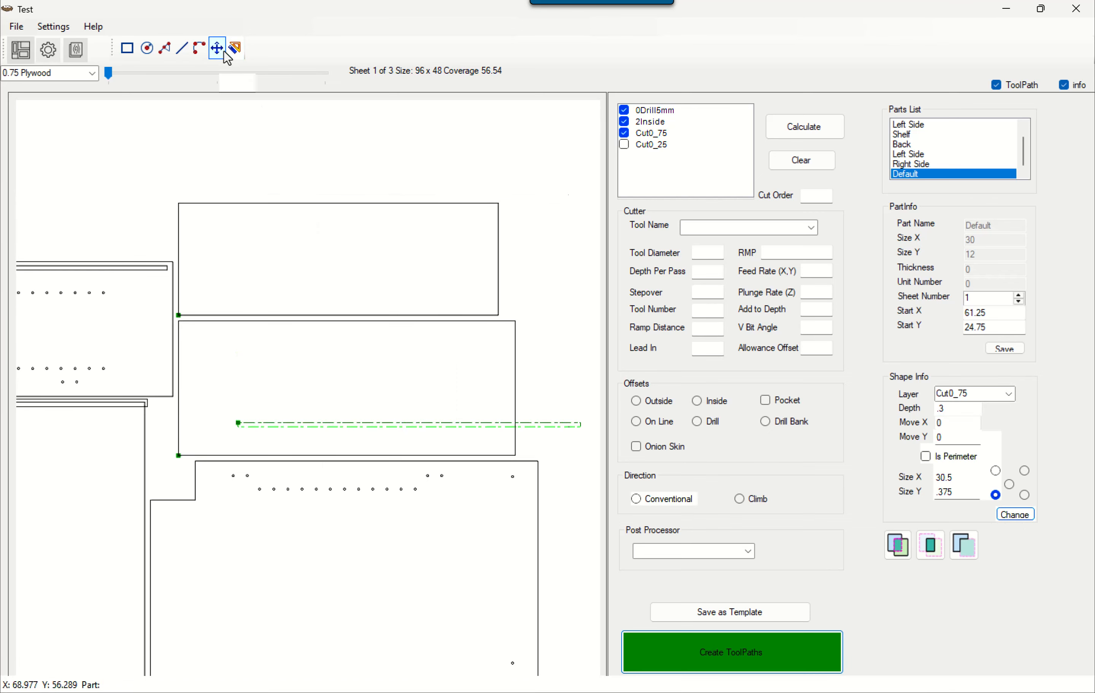
left_click_drag(579, 422, 517, 321)
scroll(517, 319, "up", 2)
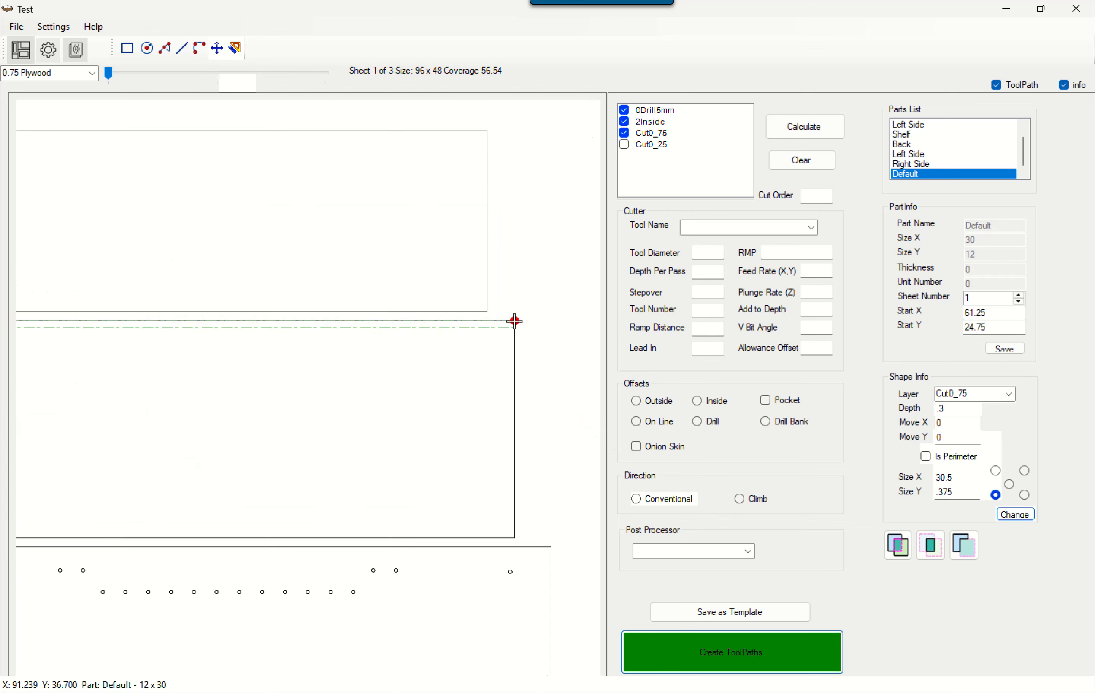
scroll(342, 359, "down", 2)
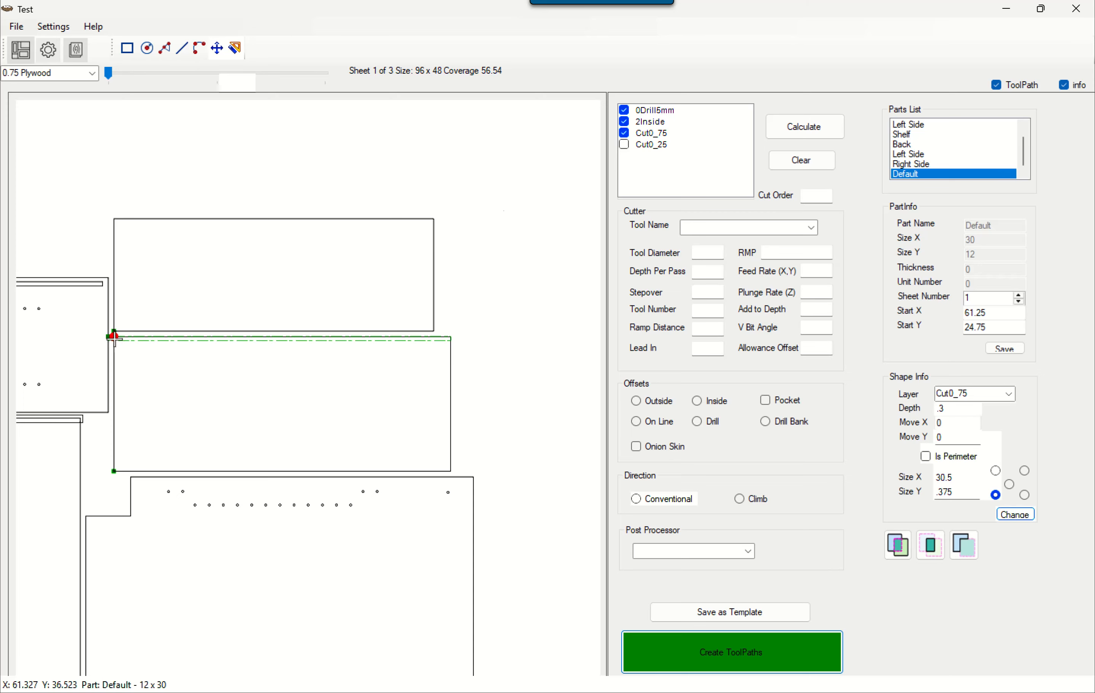
scroll(112, 336, "up", 2)
scroll(113, 340, "up", 2)
left_click(203, 400)
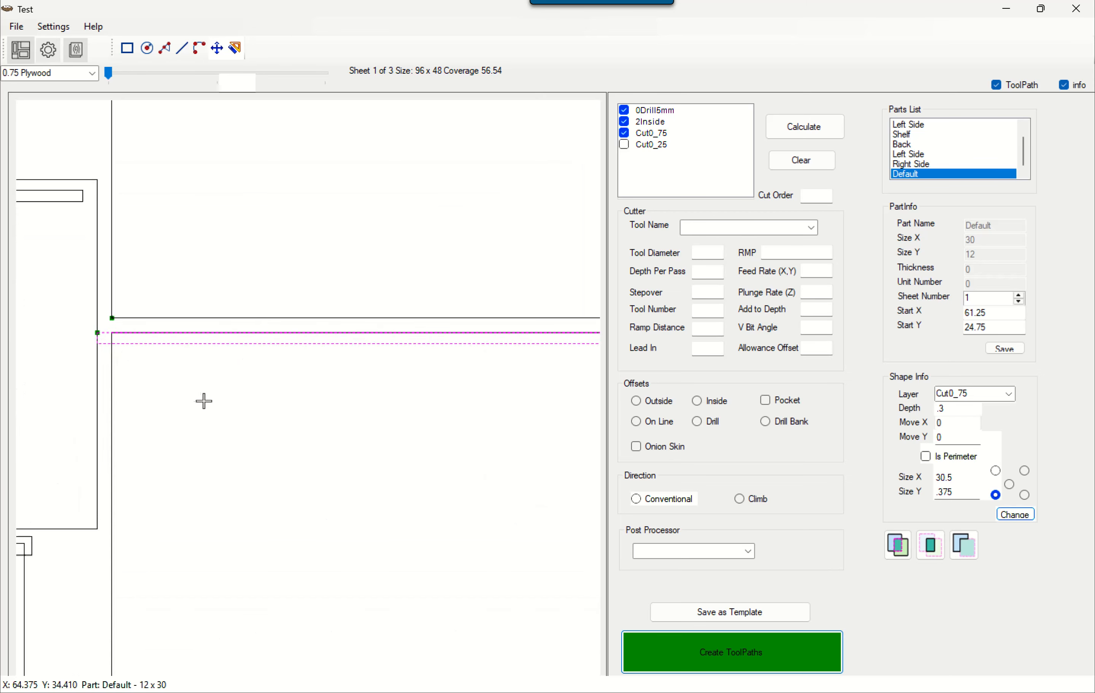
- Shift the narrow rectangle by .25 in X and -1 in Y
scroll(227, 373, "down", 2)
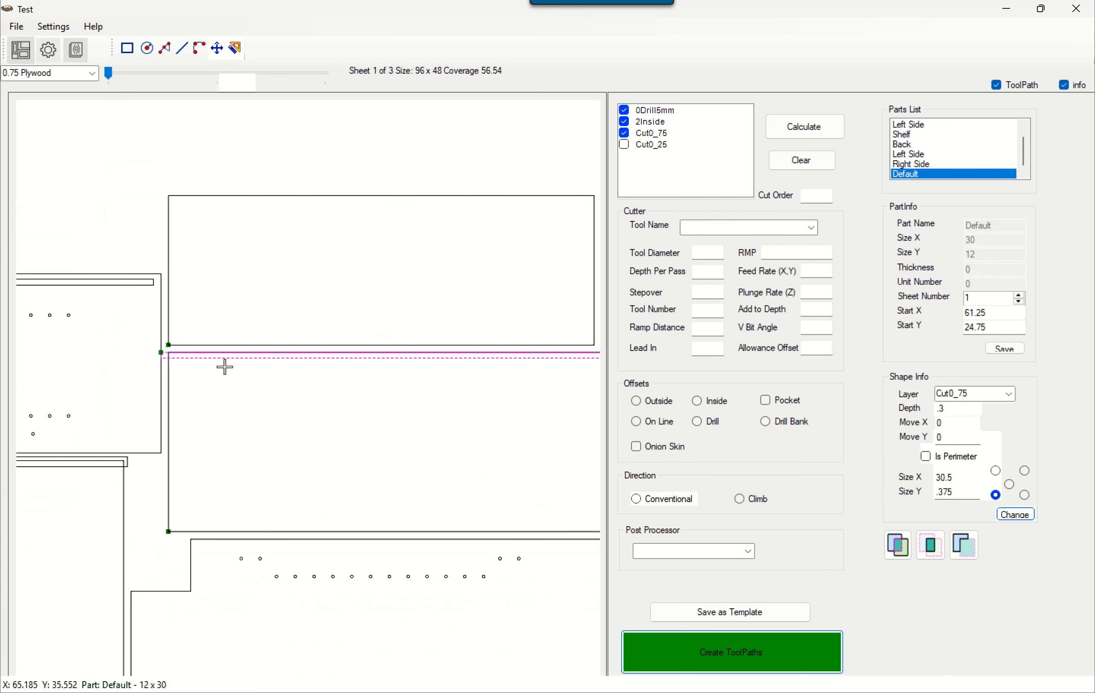
scroll(236, 365, "down", 1)
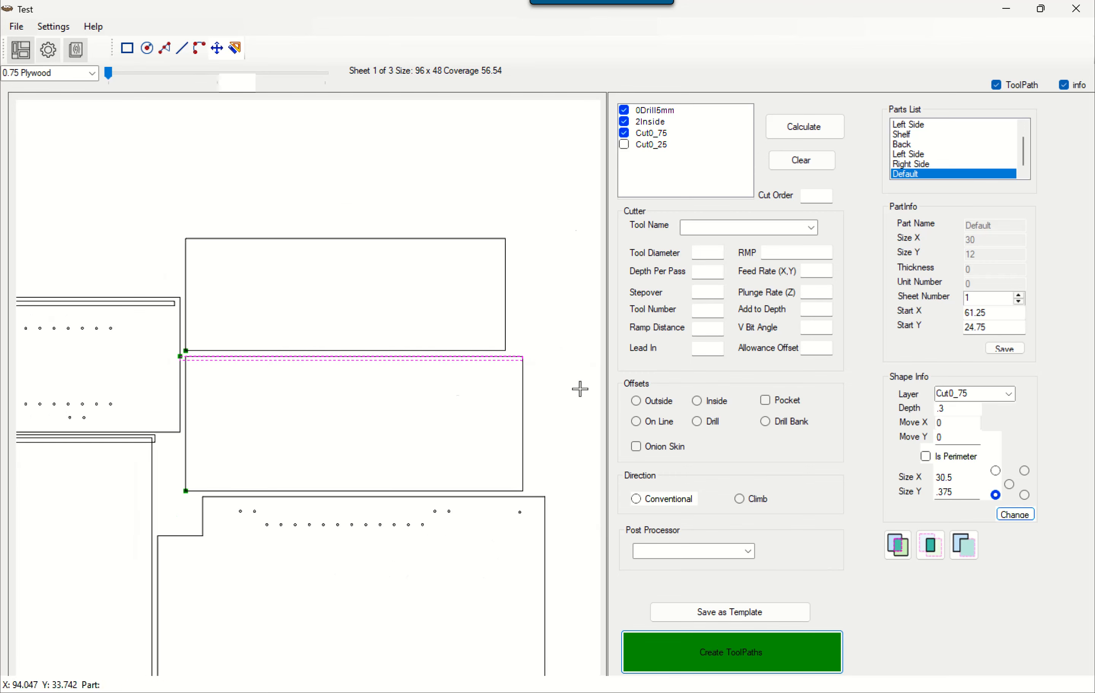
double_click(956, 424)
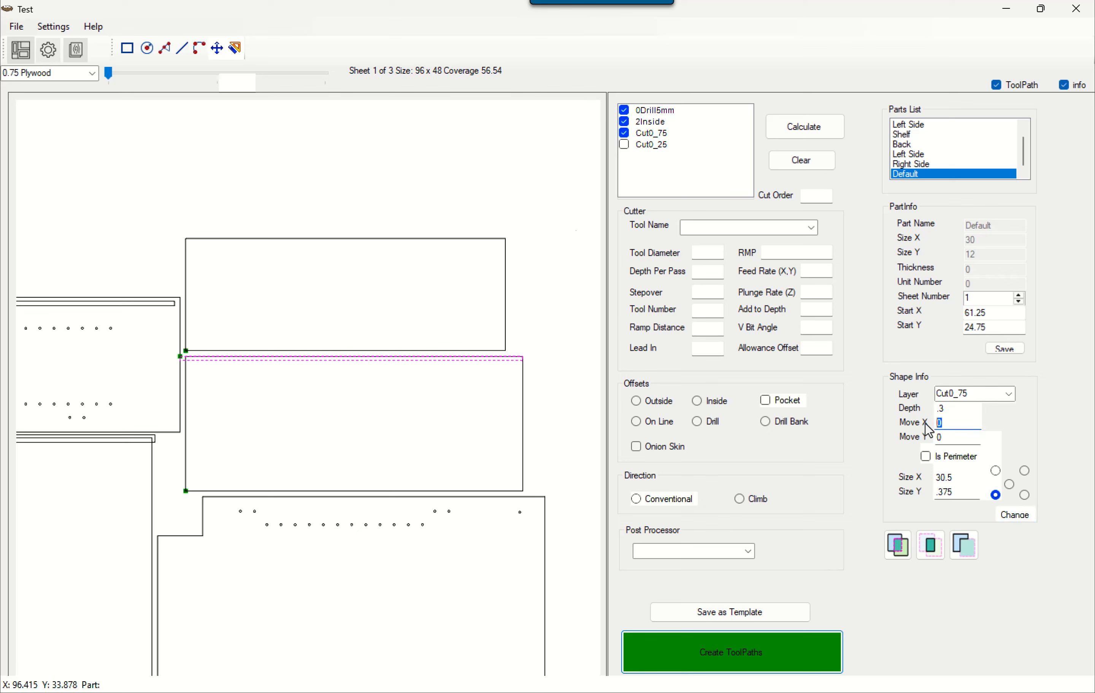
key("BackSpace")
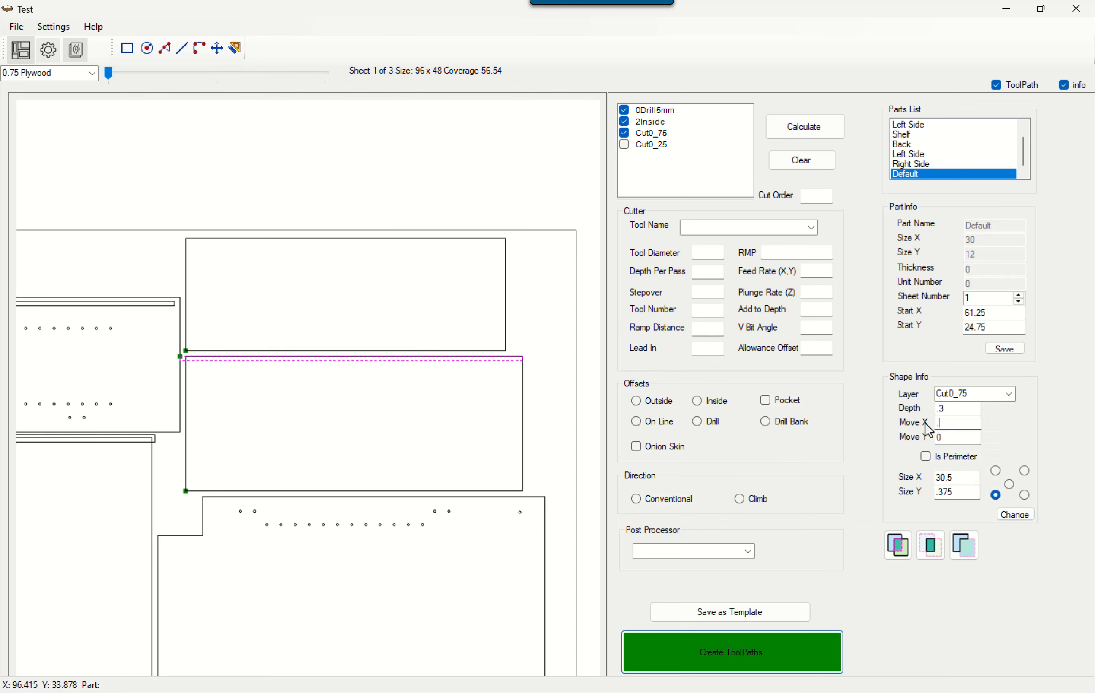
double_click(955, 440)
type("-1")
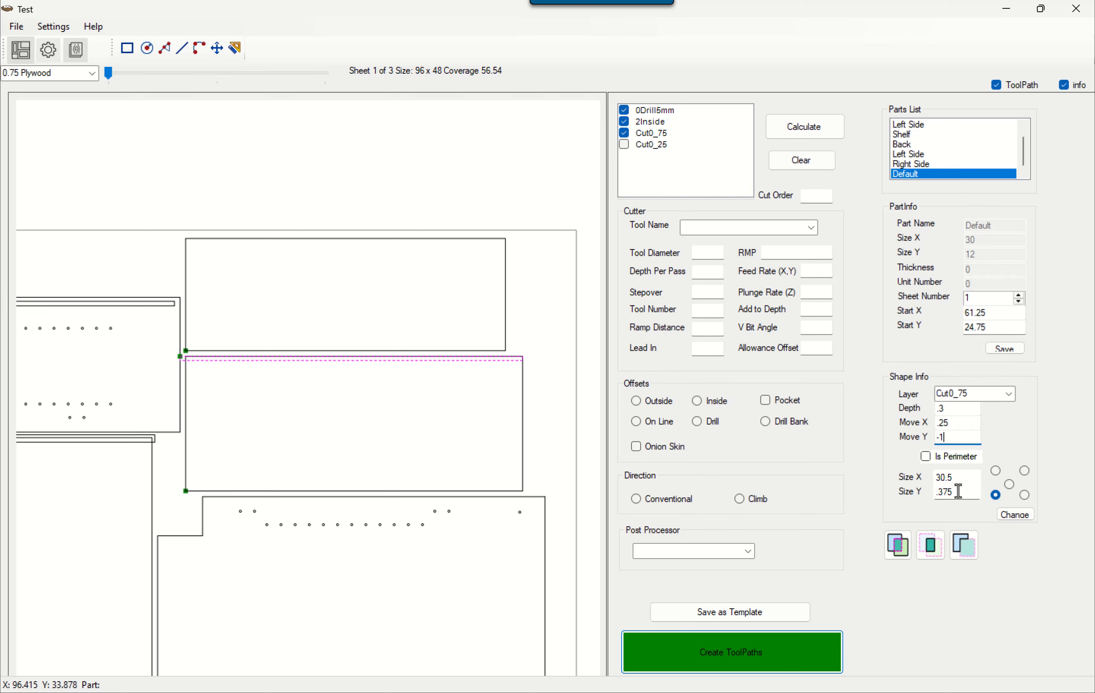
left_click(1018, 515)
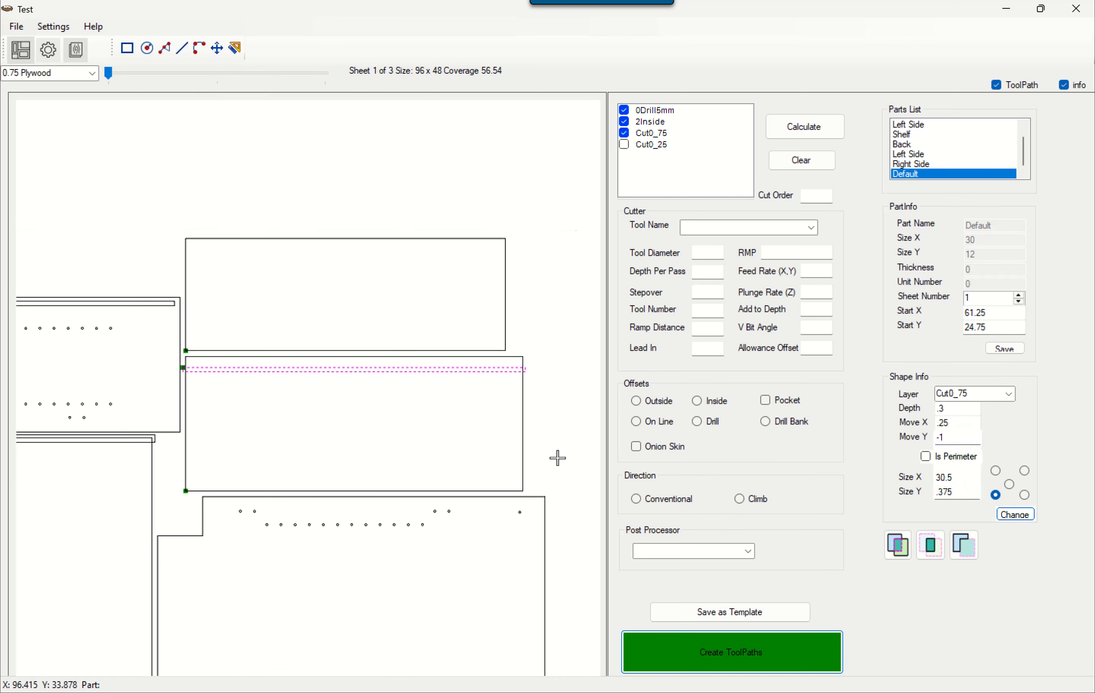
- Assign the narrow rectangle to layer 2Inside
scroll(474, 426, "up", 4)
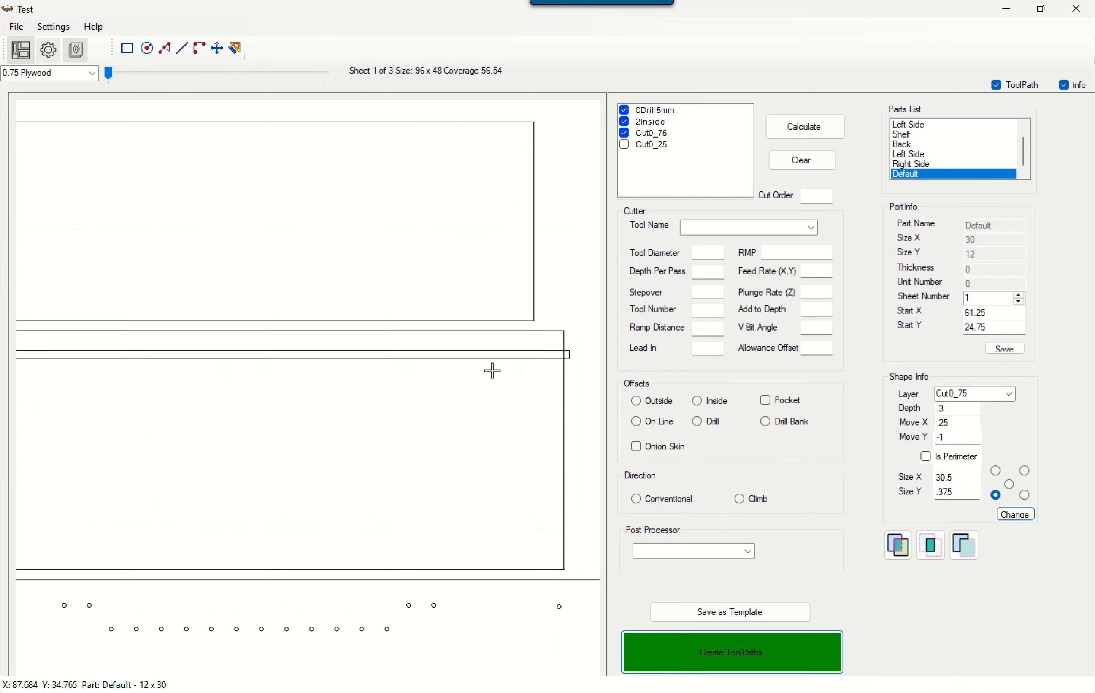
left_click(496, 356)
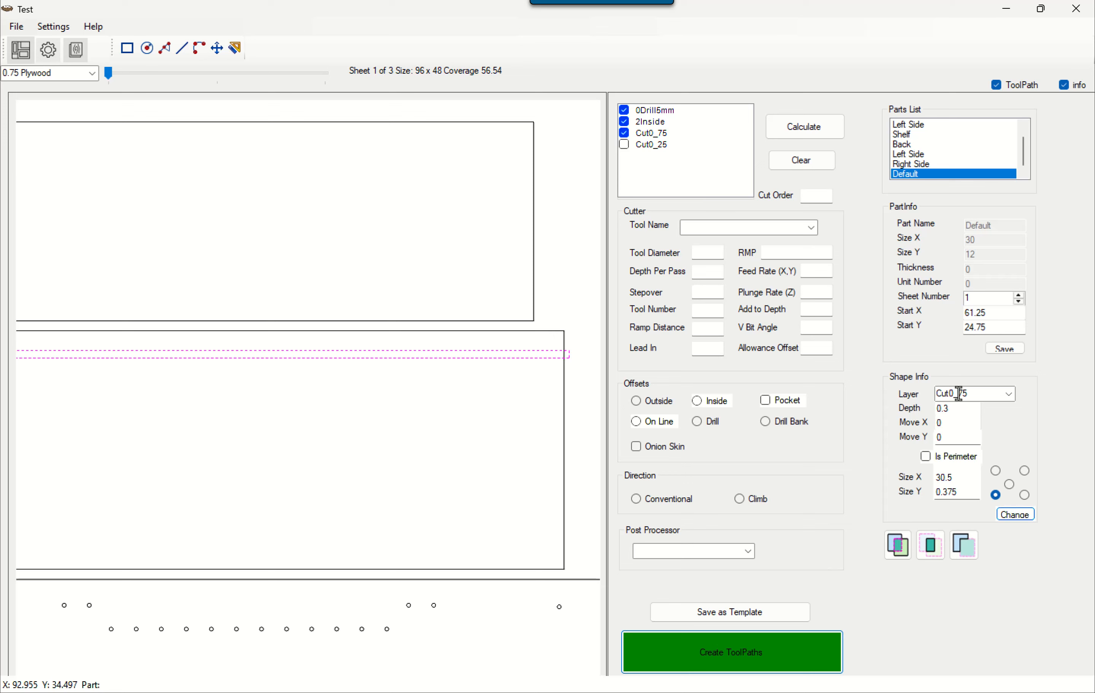
left_click(1010, 395)
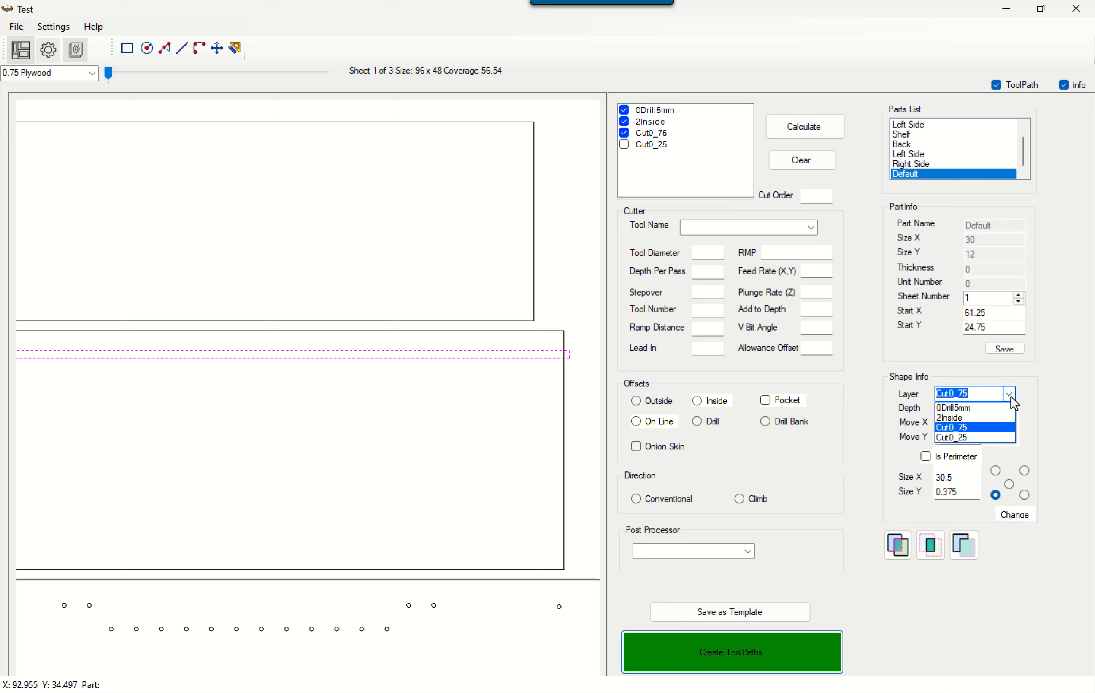
left_click(959, 418)
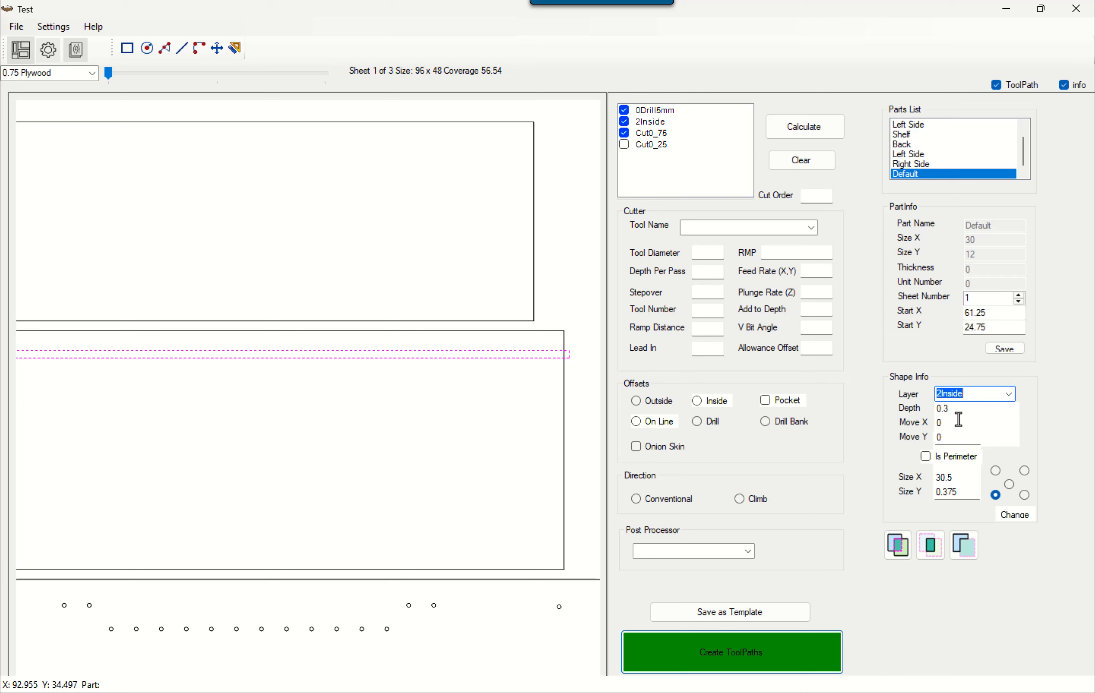
left_click(1021, 516)
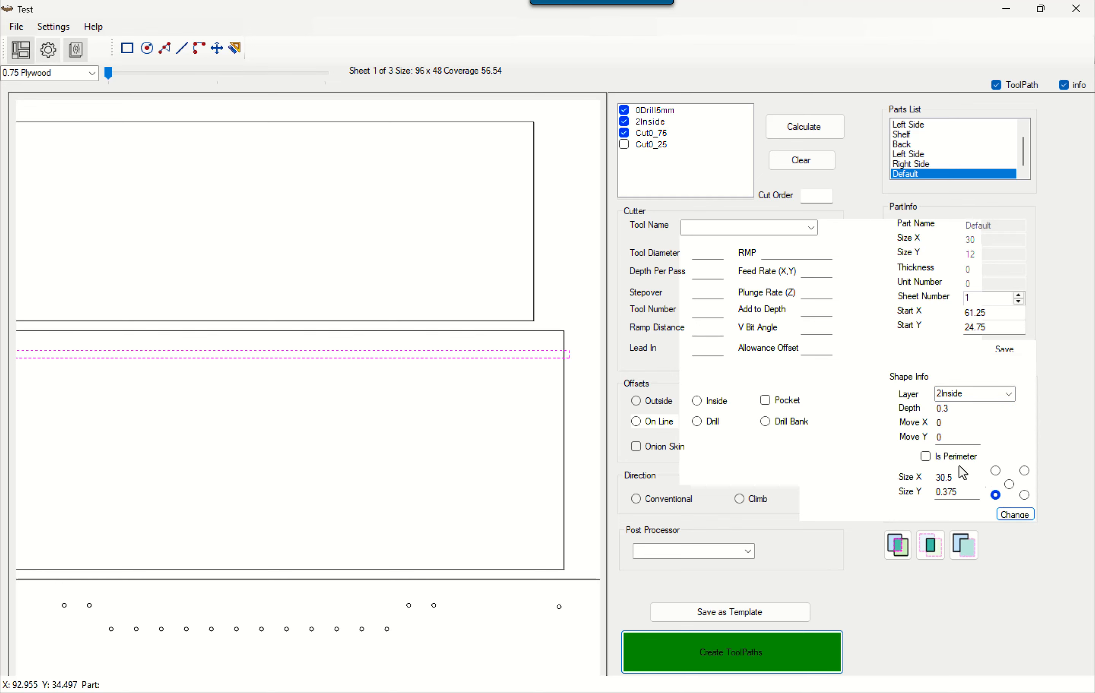
- Highlight the shapes on layer 2Inside and check the layer's cutting settings
left_click(652, 123)
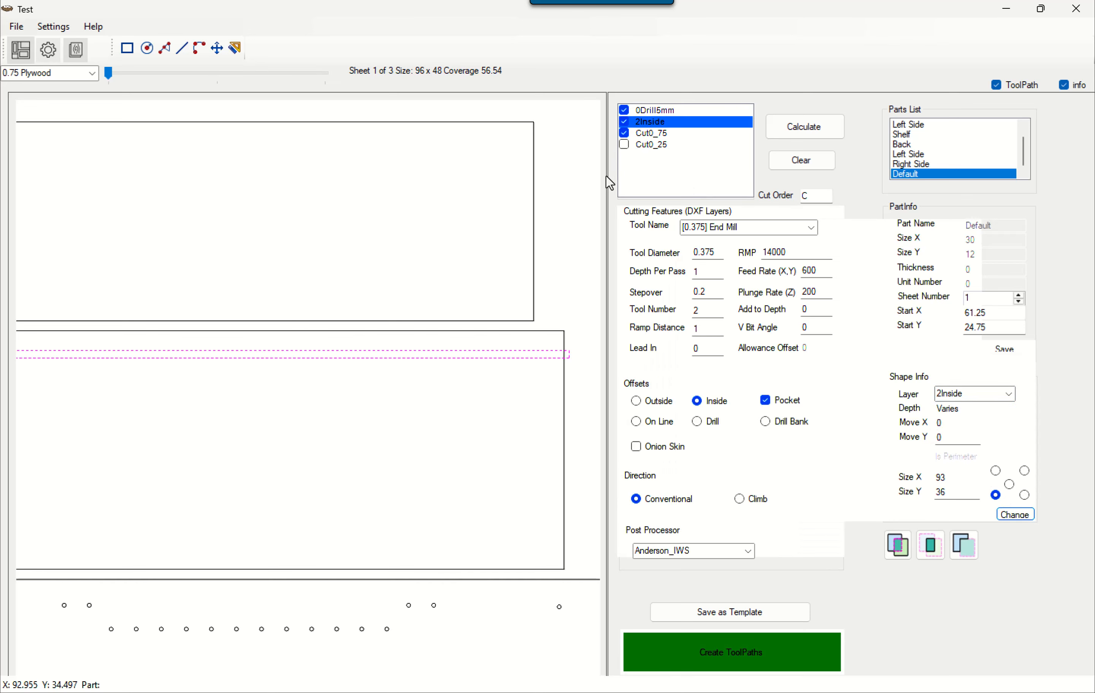
scroll(491, 259, "down", 2)
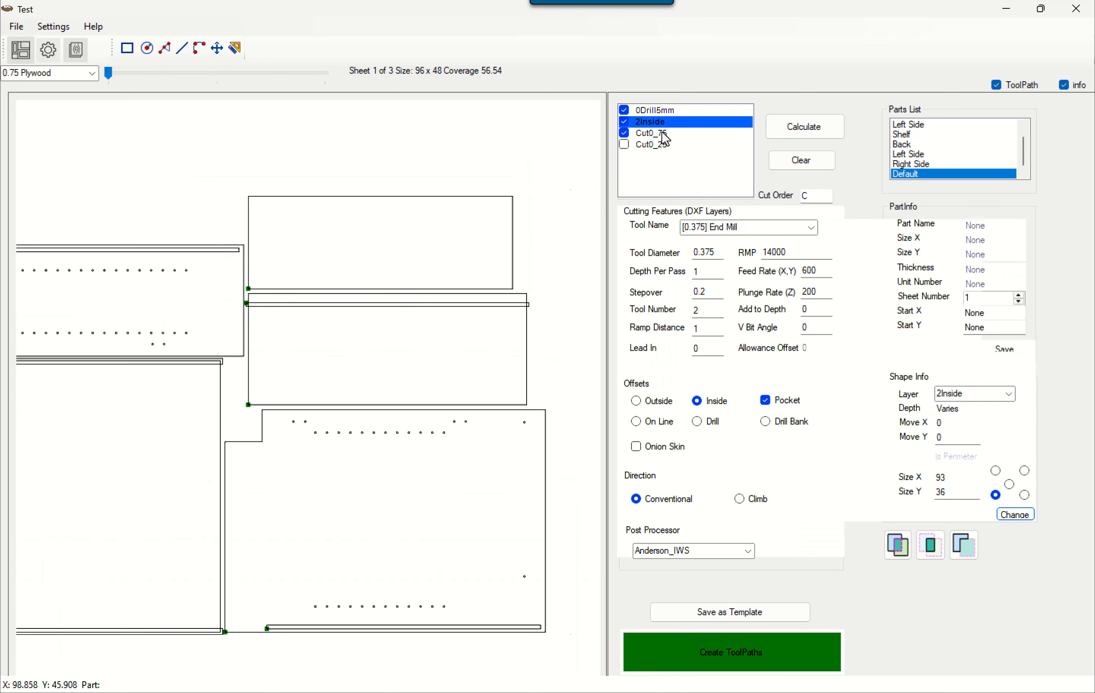
left_click(659, 123)
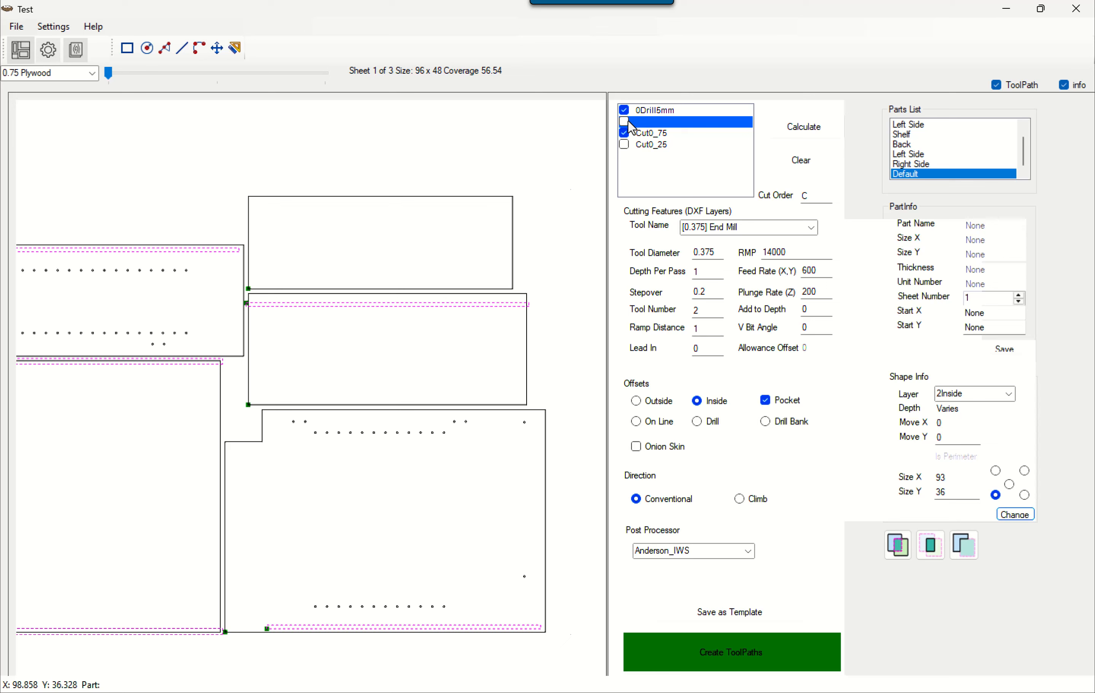
- Draw circles about 3.05 and 2.7 in diameter below the groove, near the left and right ends of the 30 by 12 part
left_click(430, 365)
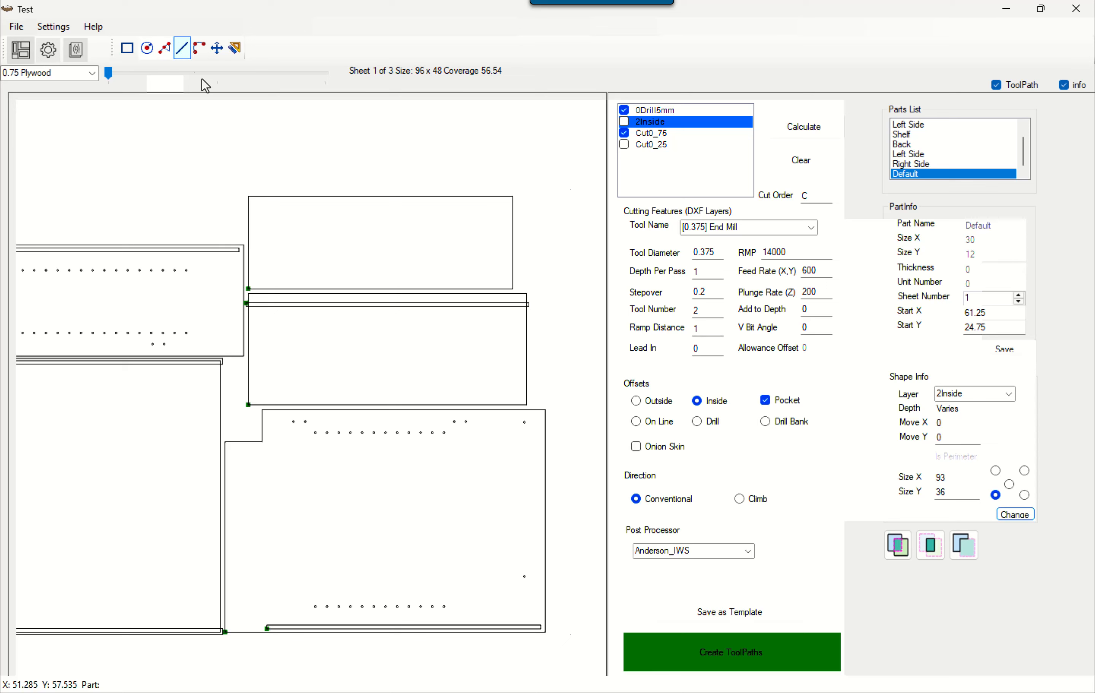
left_click(278, 327)
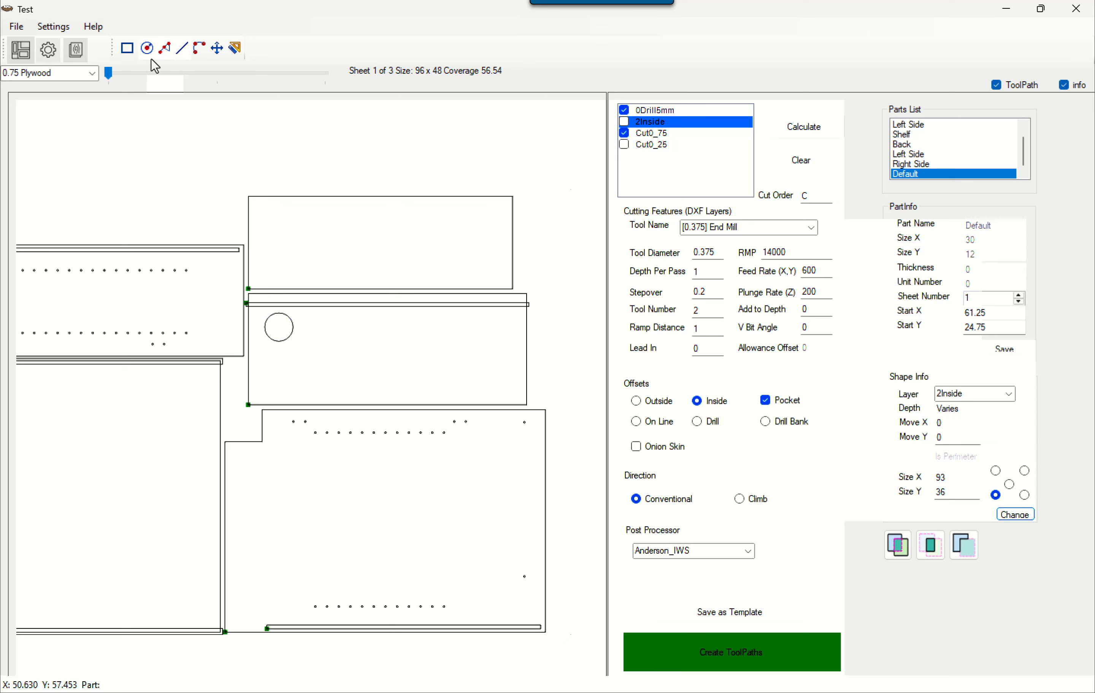
left_click(499, 323)
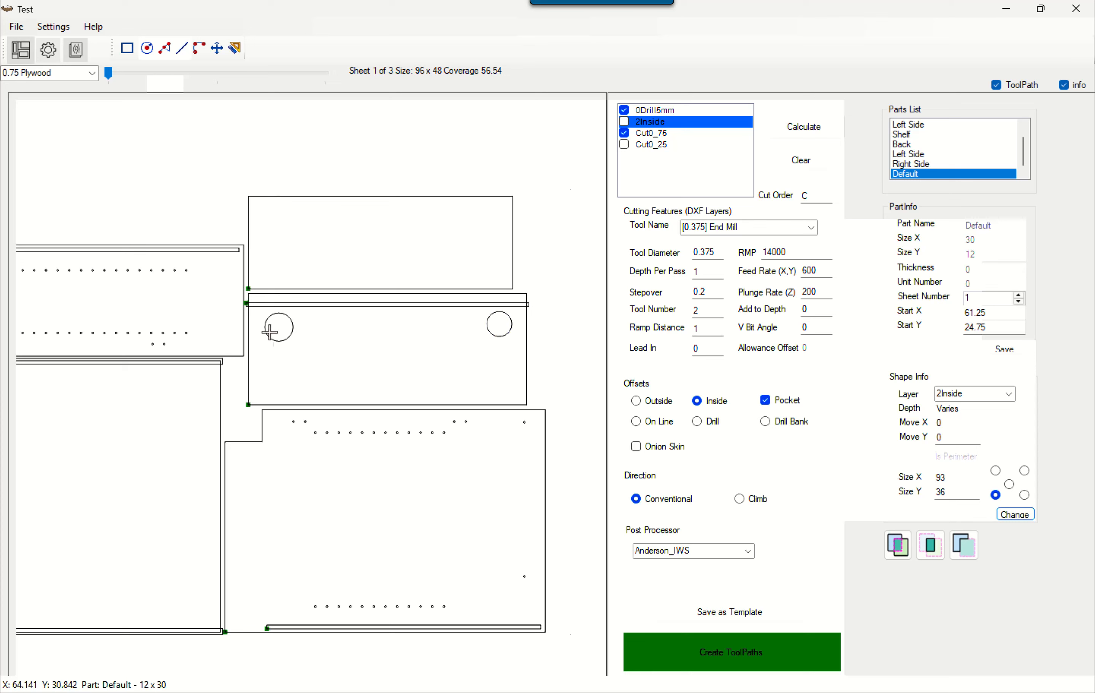
- Resize the left circle in the 30 by 12 part to 2.5 in X and 2.5 in Y
left_click(293, 331)
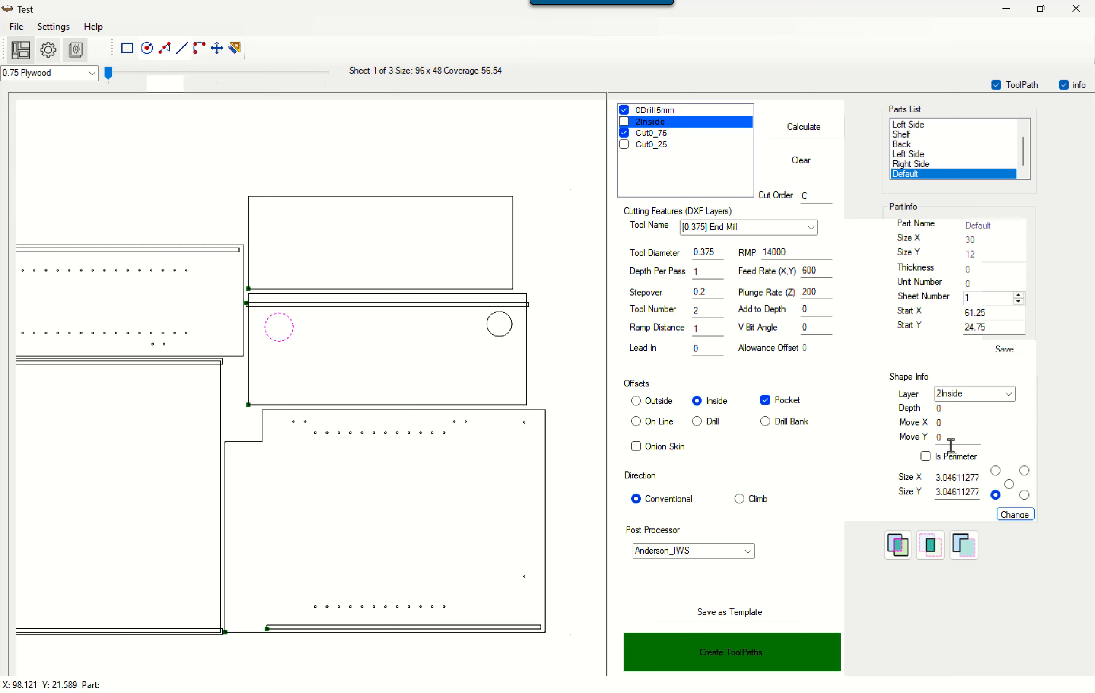
double_click(961, 477)
type("2.5")
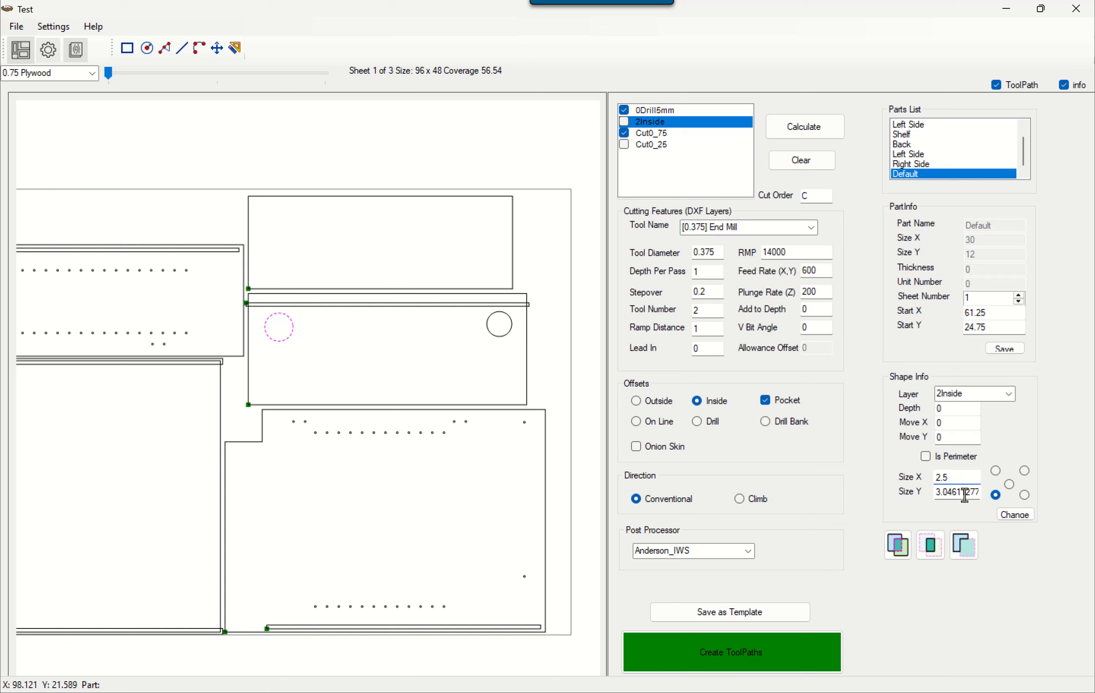
double_click(964, 493)
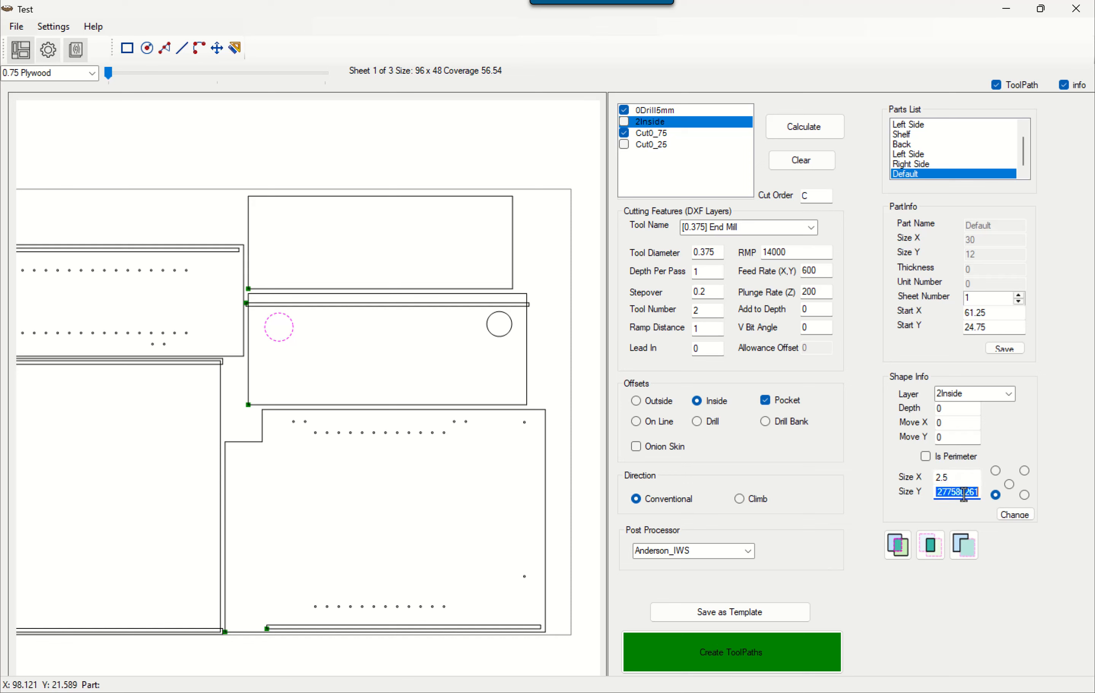
type("2.5")
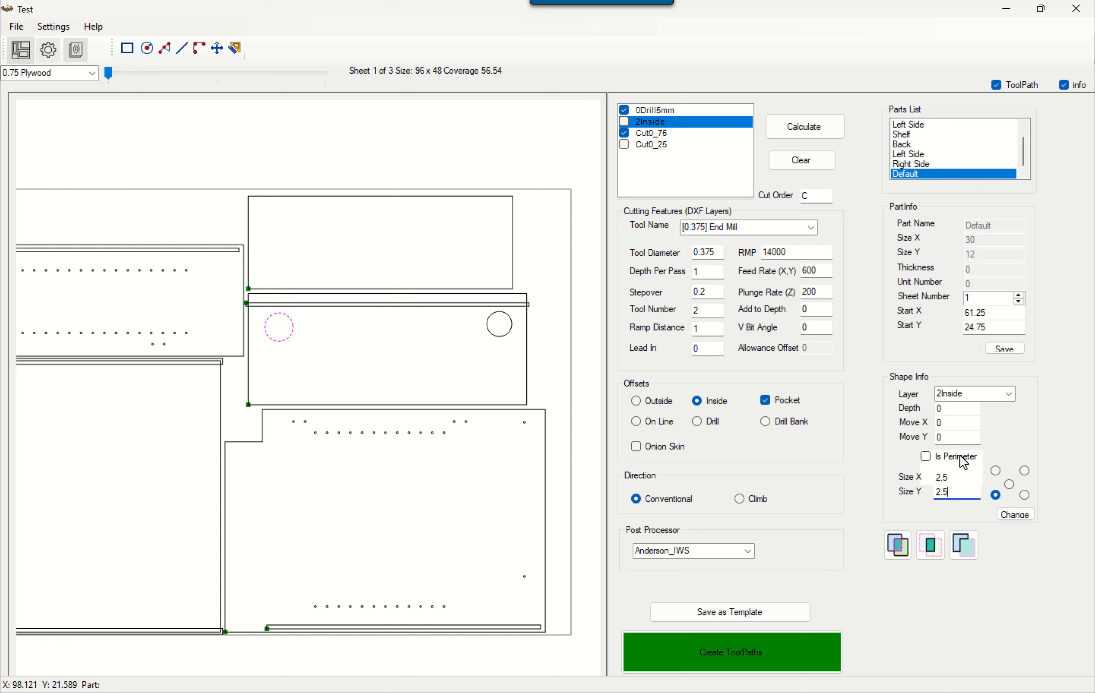
left_click(1015, 515)
- Resize the right circle in the 30 by 12 part to 2.5 in X and 2.5 in Y
left_click(496, 326)
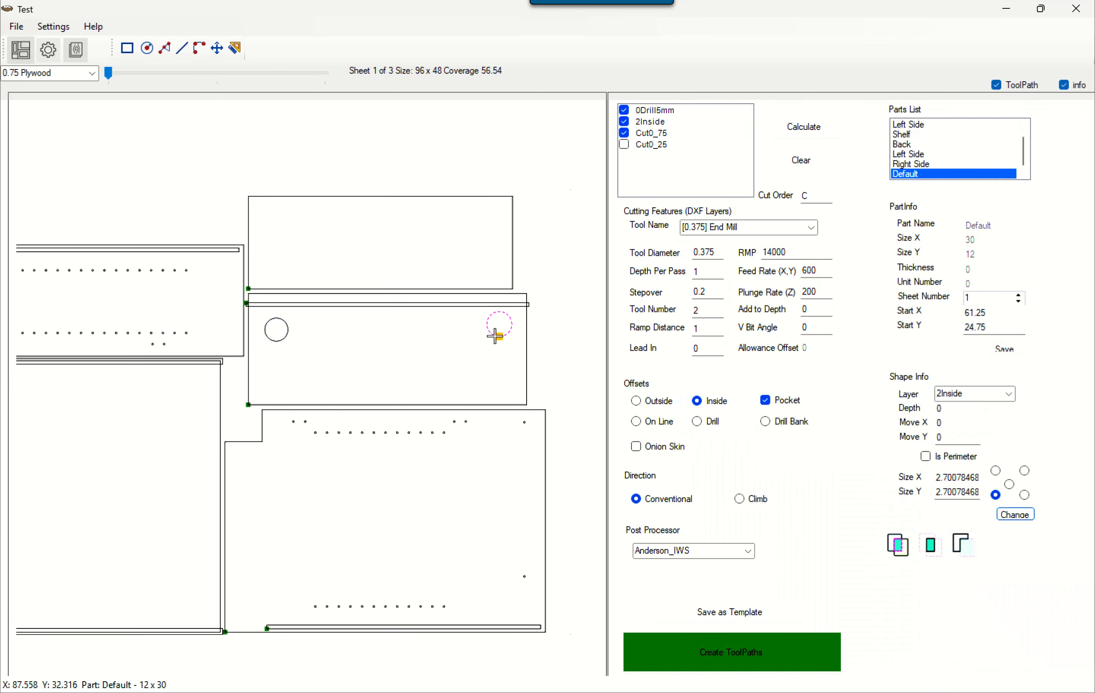
double_click(963, 477)
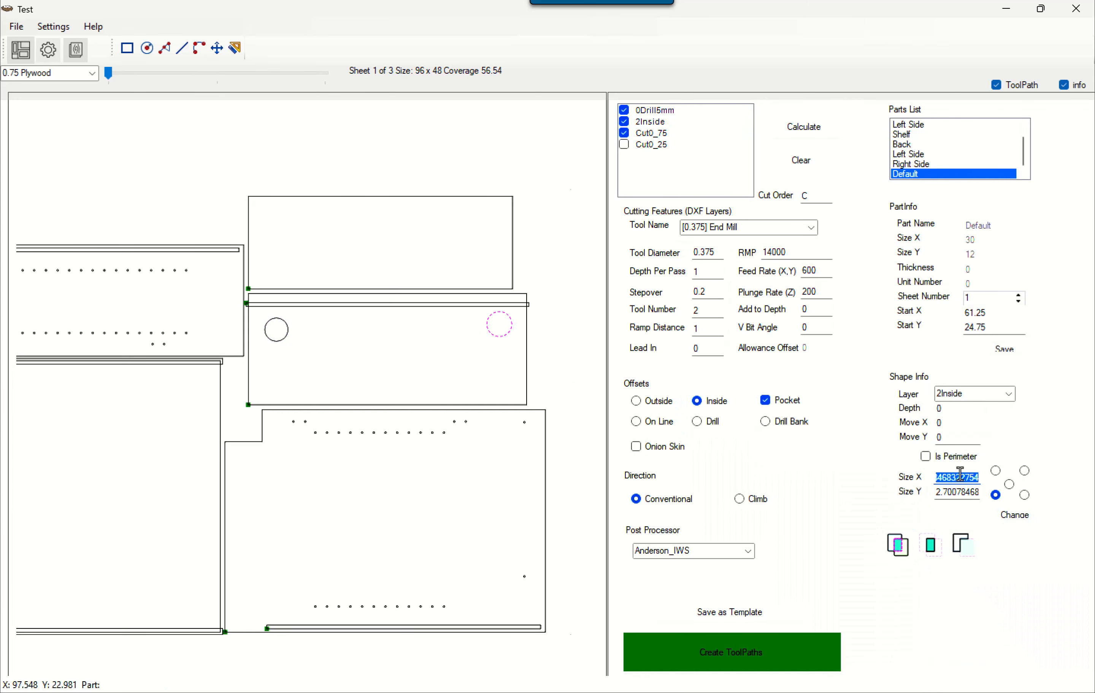
type("2")
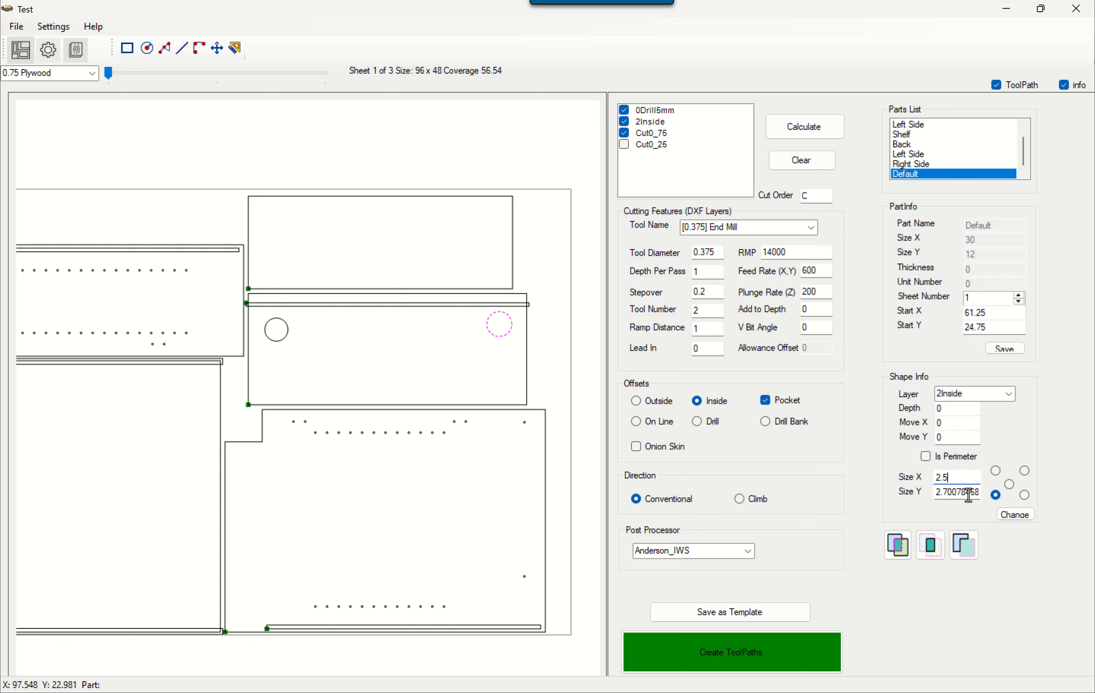
type(".5")
double_click(963, 493)
type("2.5")
left_click(1020, 515)
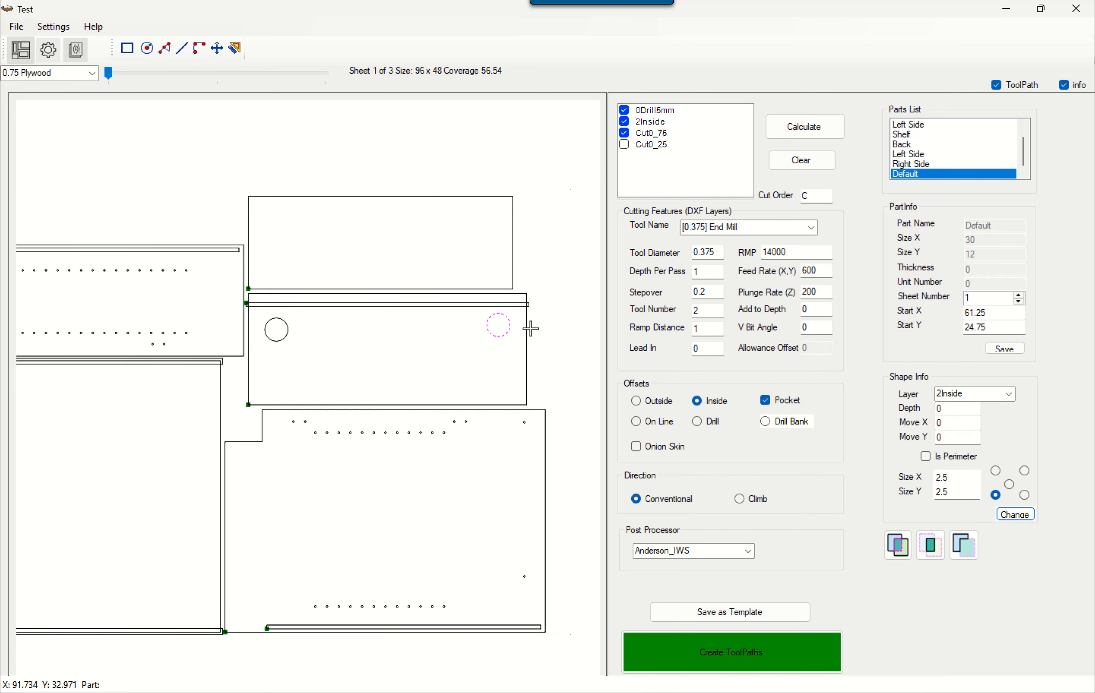
- Move the right circle so that its centre sits on the upper-right corner of the 30 by 12 part
scroll(500, 329, "up", 1)
scroll(501, 330, "up", 1)
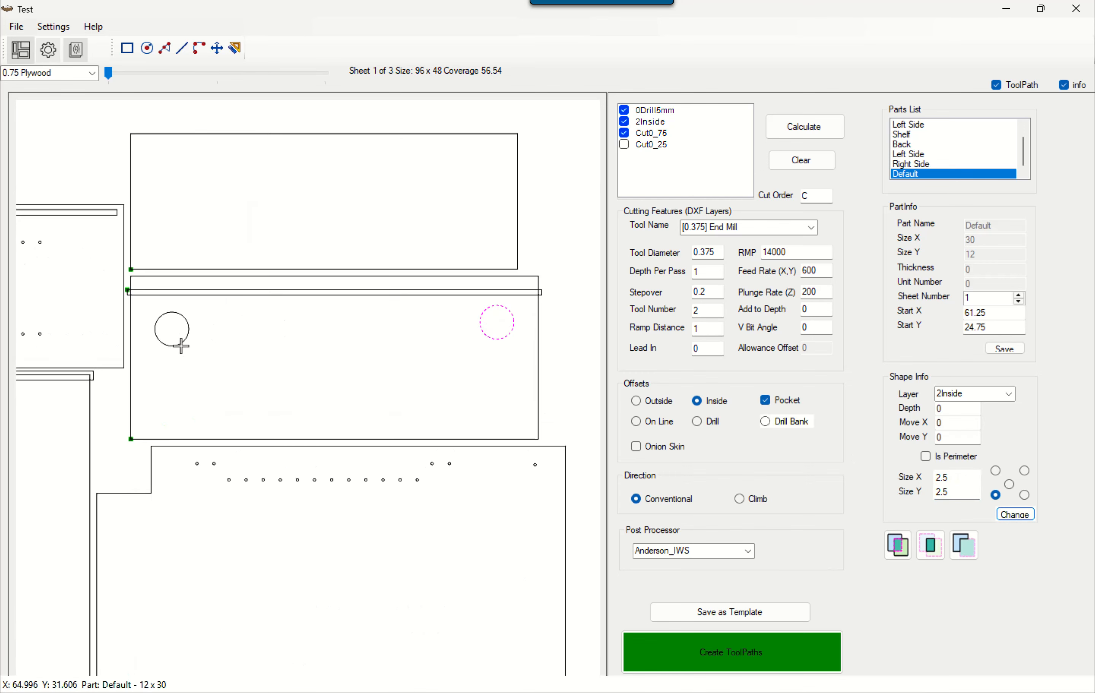
left_click(217, 49)
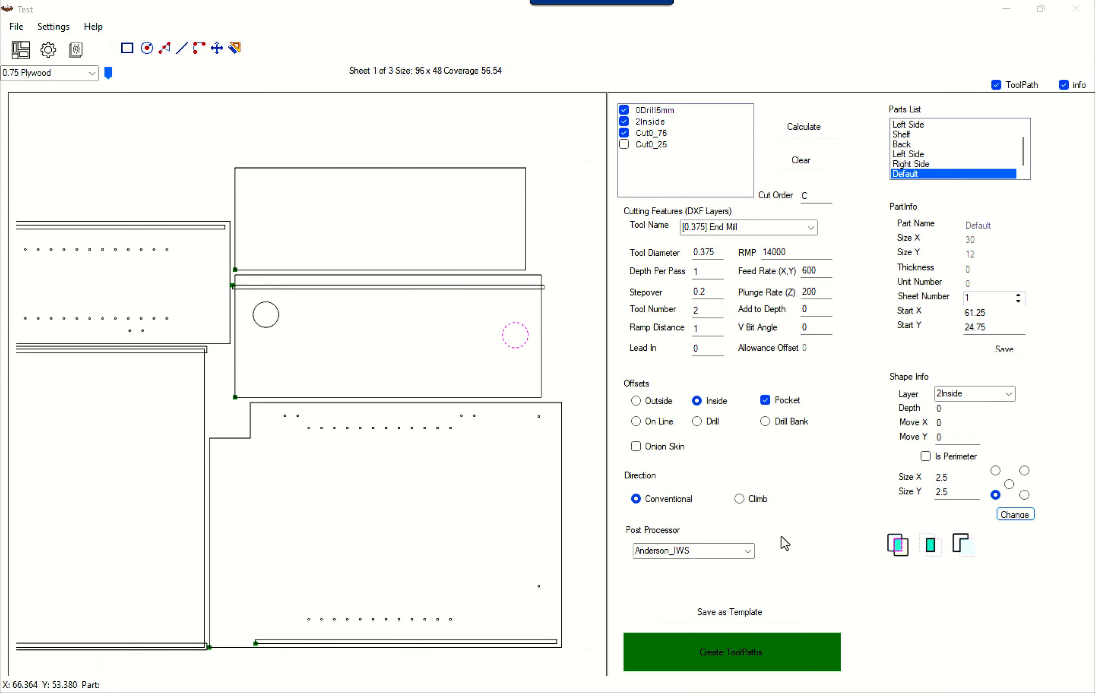
left_click(218, 57)
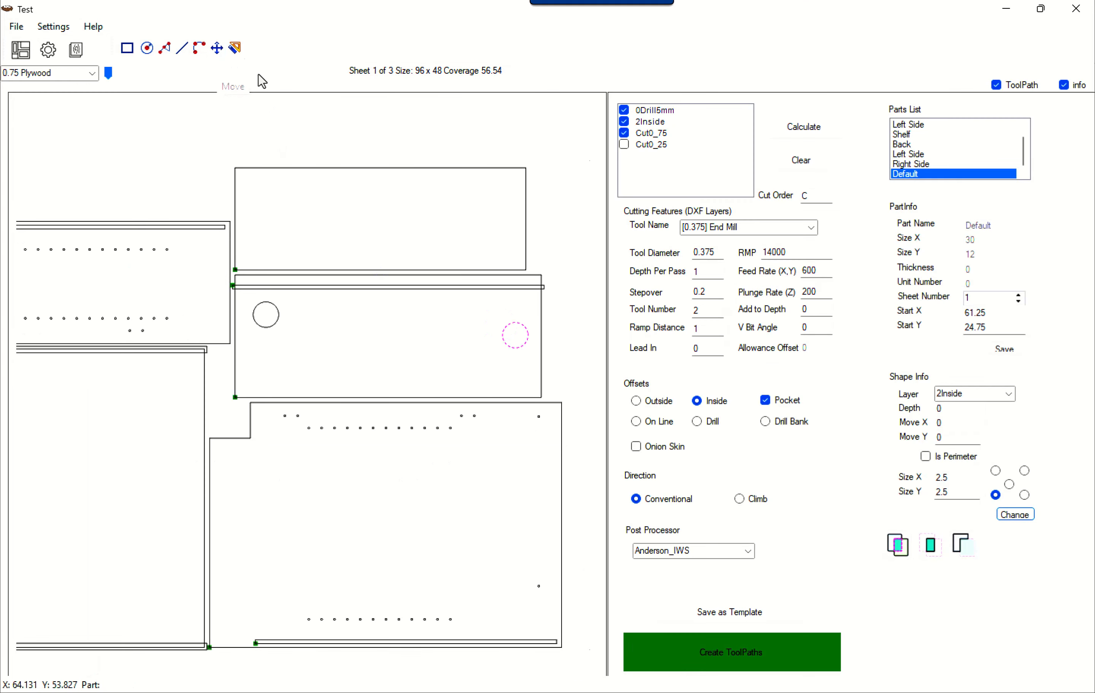
left_click(516, 347)
left_click(433, 371)
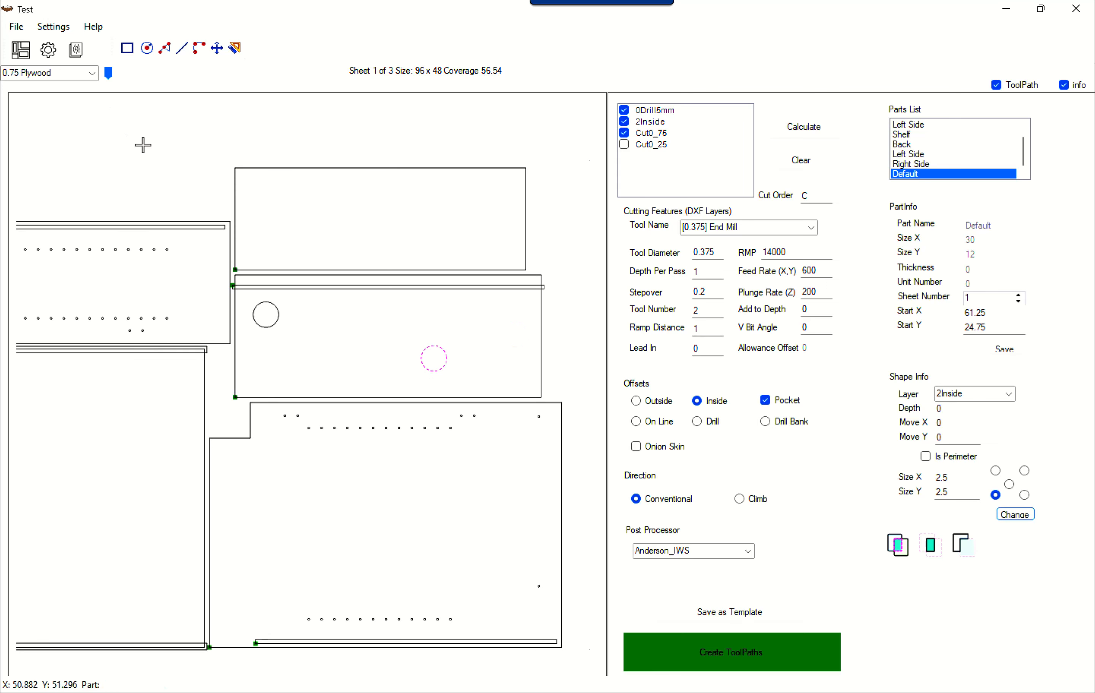
left_click(539, 276)
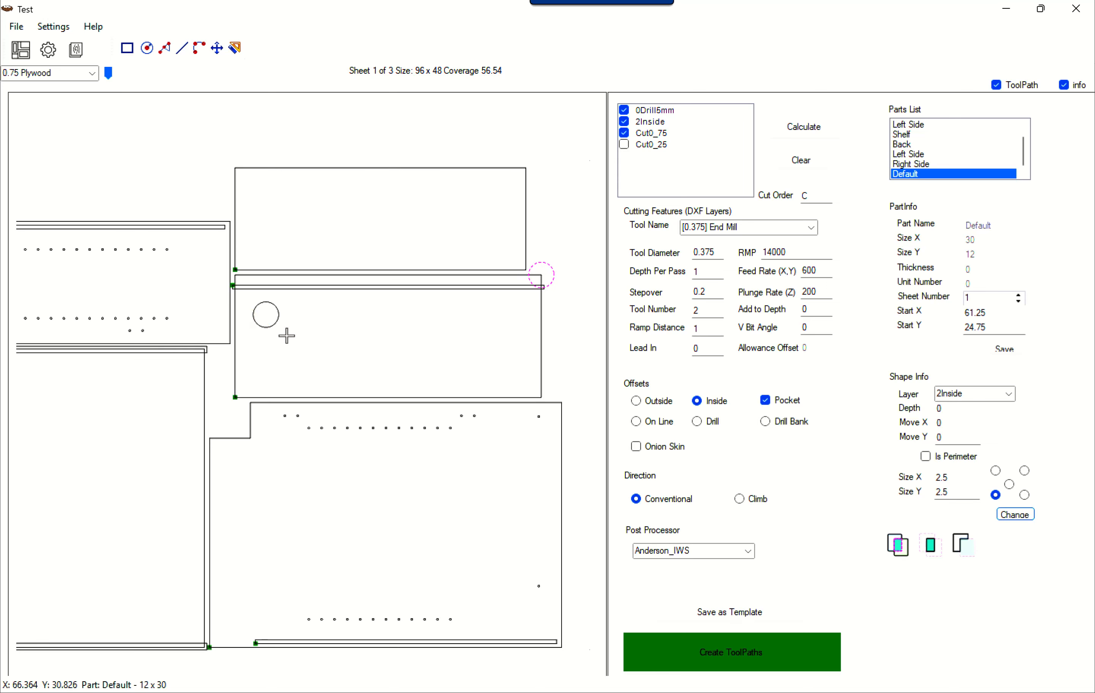
- Centre the left circle on the 30 by 12 part's upper-left corner and offset it 3 in X and -4 in Y from there
left_click(268, 318)
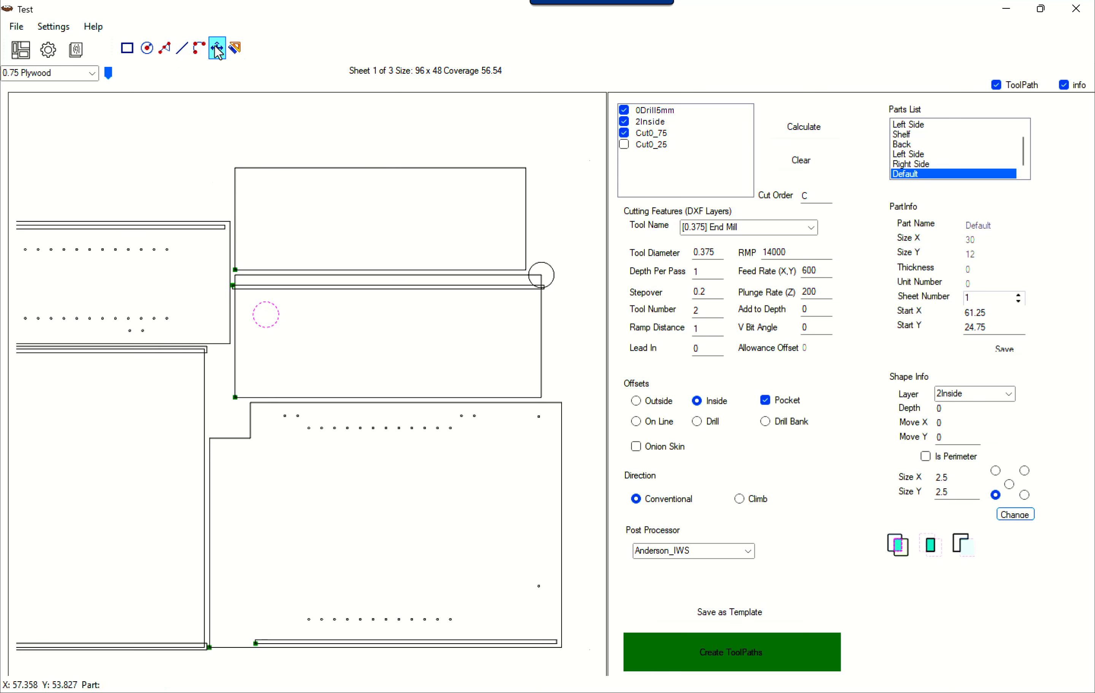
left_click(235, 275)
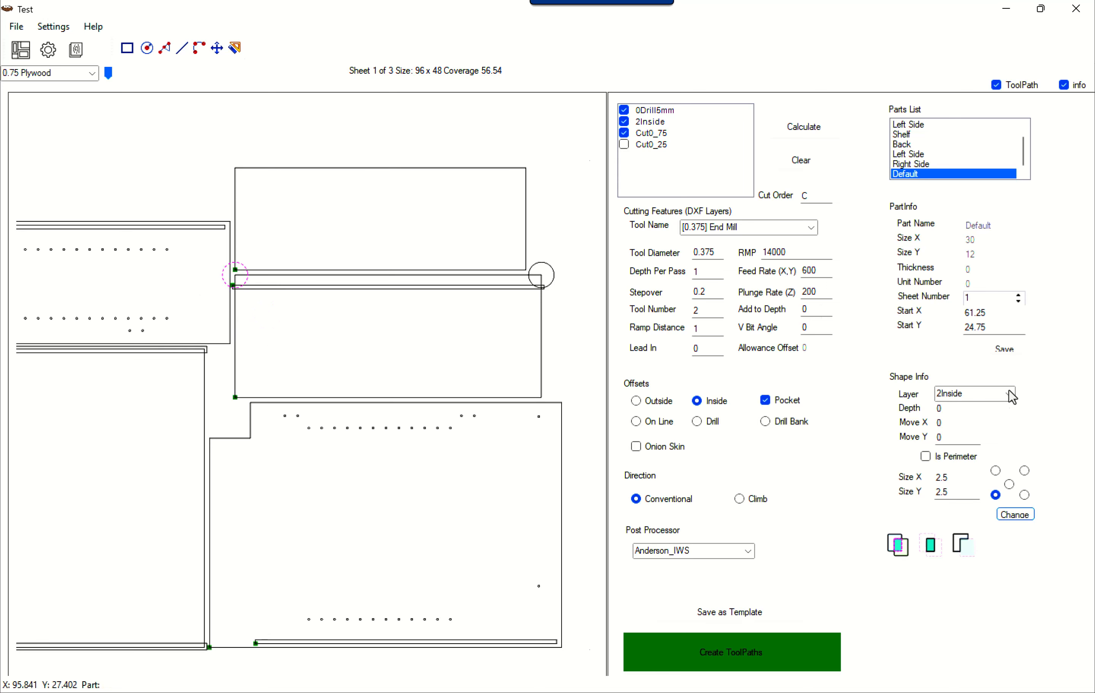
mouse_move(957, 426)
left_mouse_down()
mouse_move(904, 435)
mouse_move(912, 447)
left_mouse_up()
type("3")
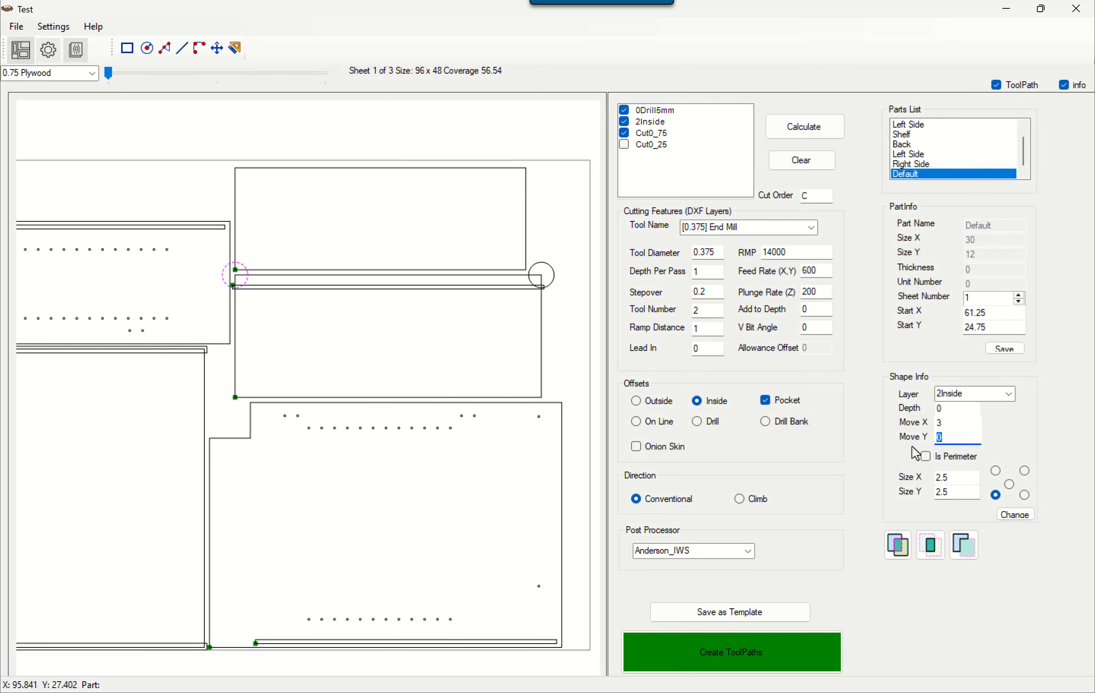
type("-4")
left_click(1015, 514)
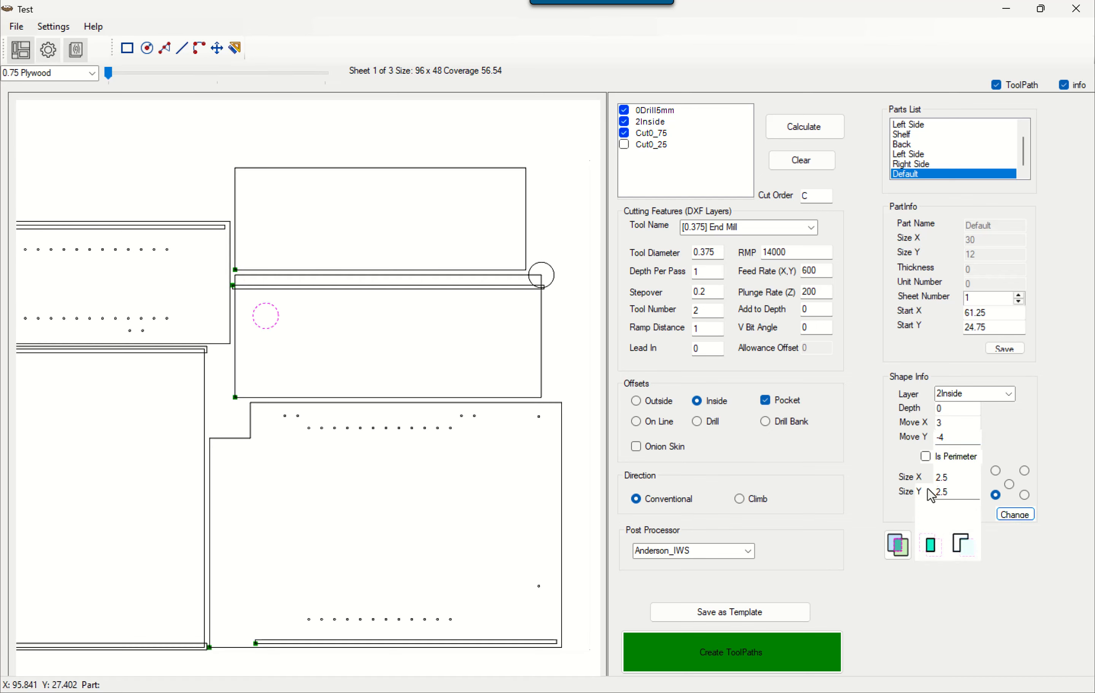
- Offset the right circle from the part's upper-right corner by -3 in X and -4 in Y
left_click(555, 282)
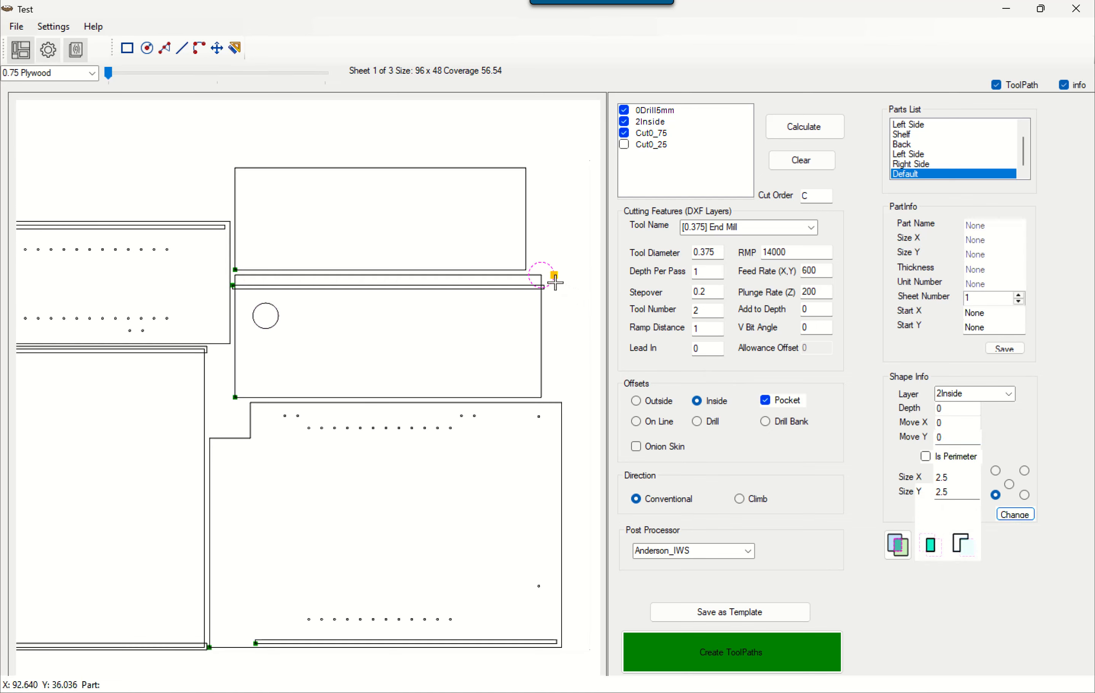
double_click(970, 422)
type("-")
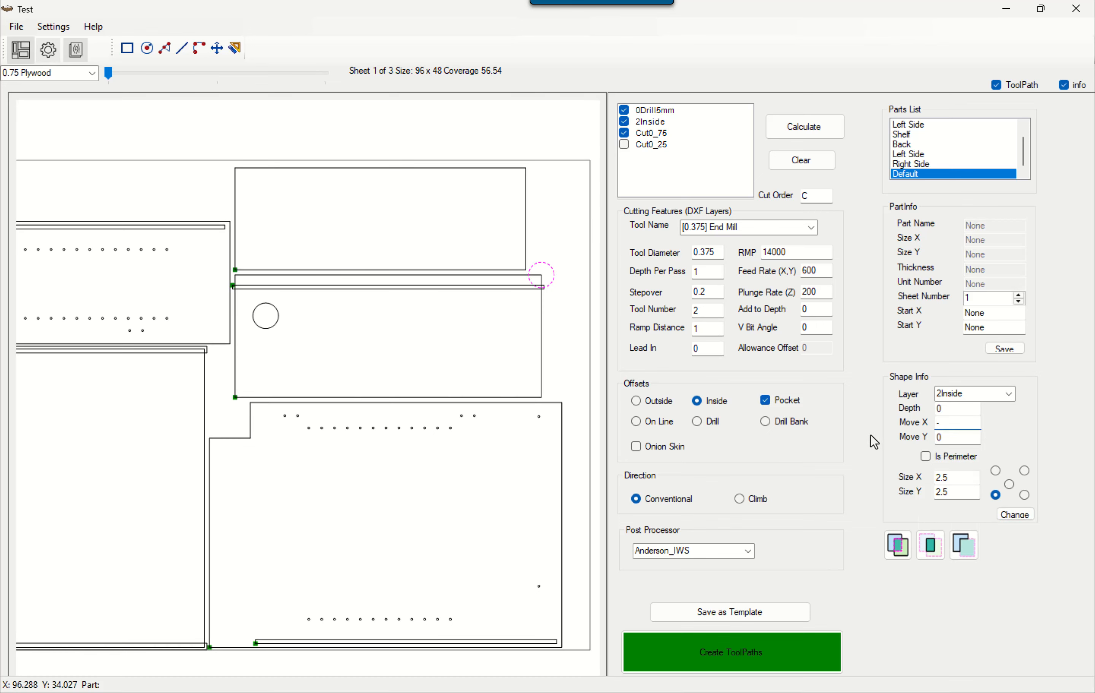
type("3")
double_click(952, 436)
type("-4")
left_click(1012, 518)
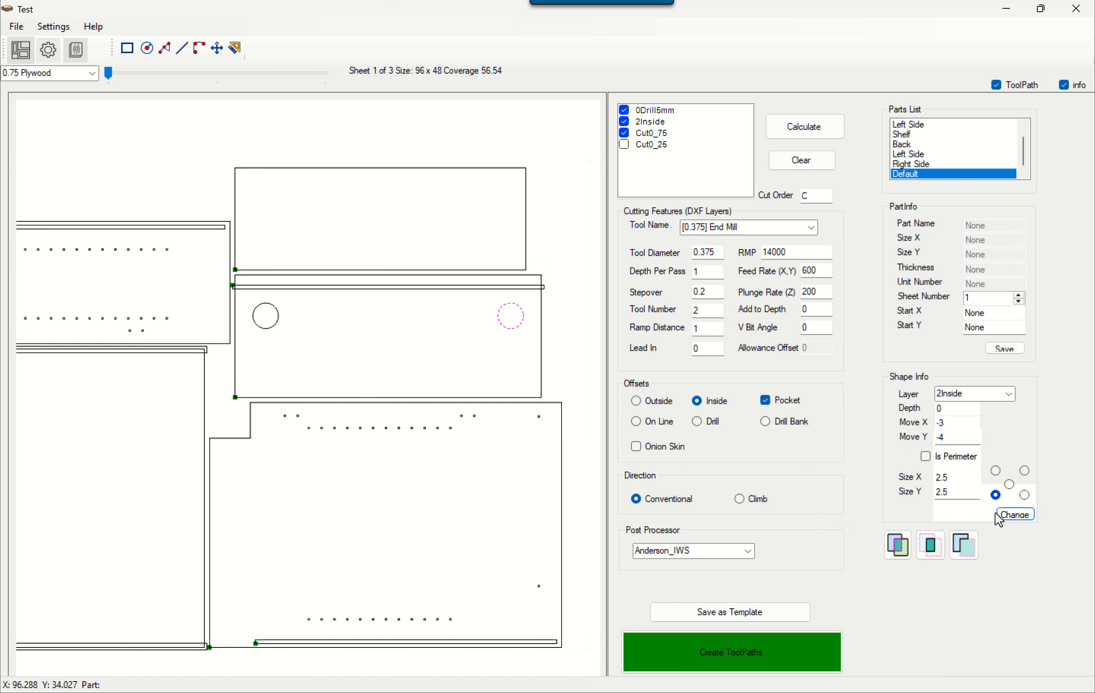
left_click(386, 338)
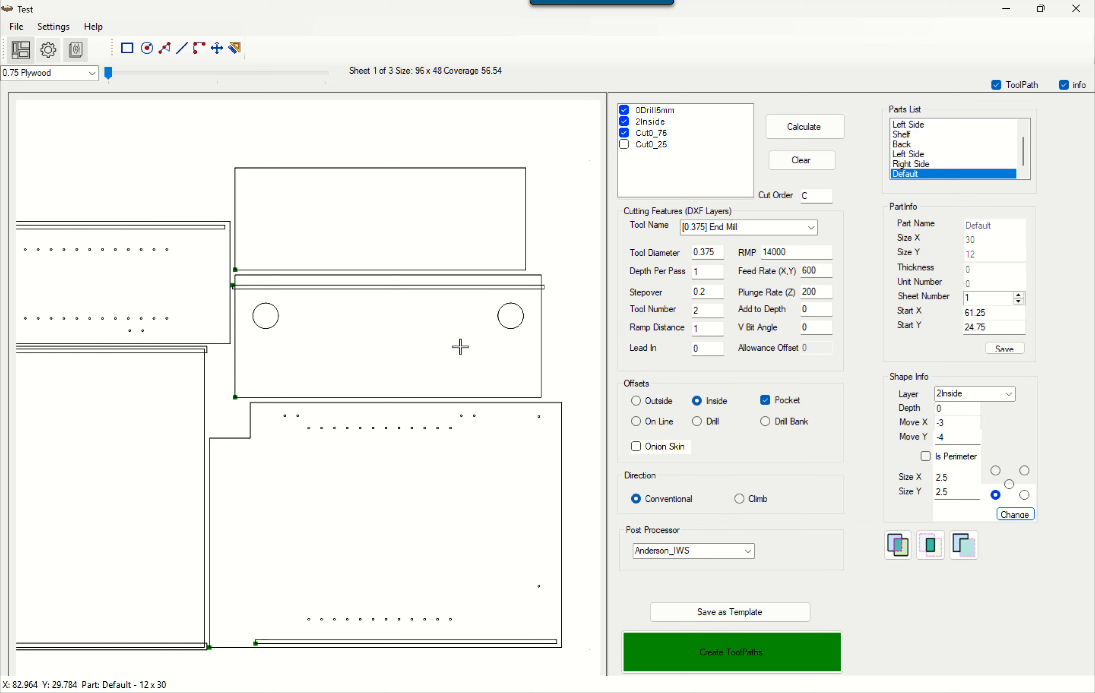
- Highlight the shapes on layer 2Inside, calculate the toolpaths and inspect those at the part's left circle and groove
left_click(514, 327)
left_click(268, 318)
left_click(643, 126)
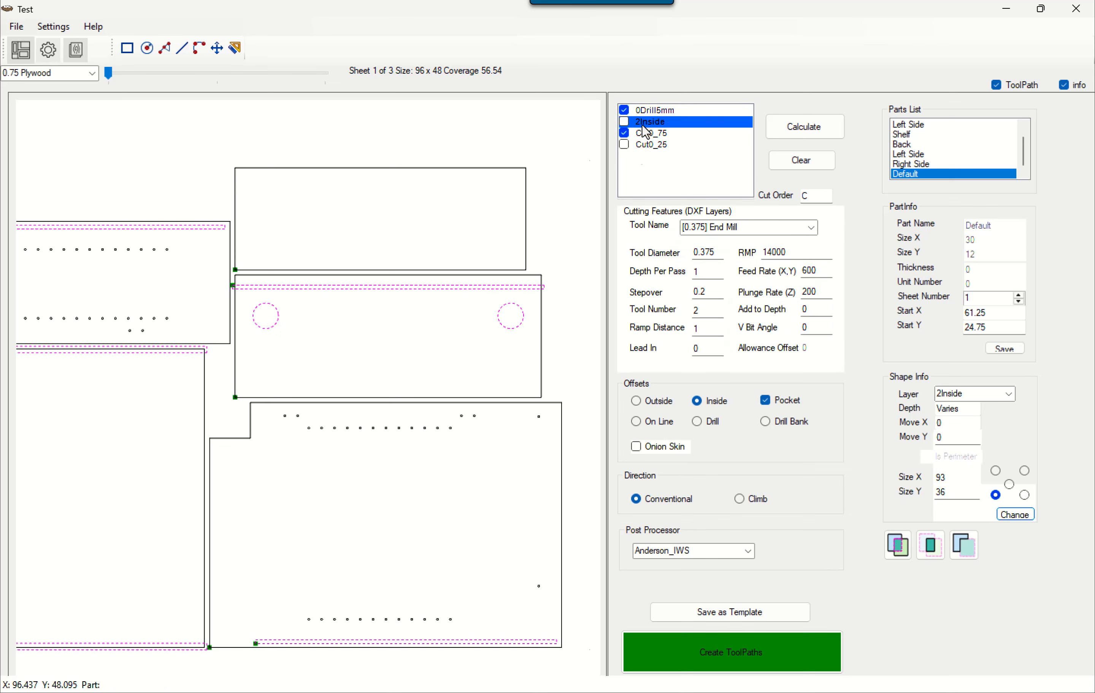
left_click(797, 131)
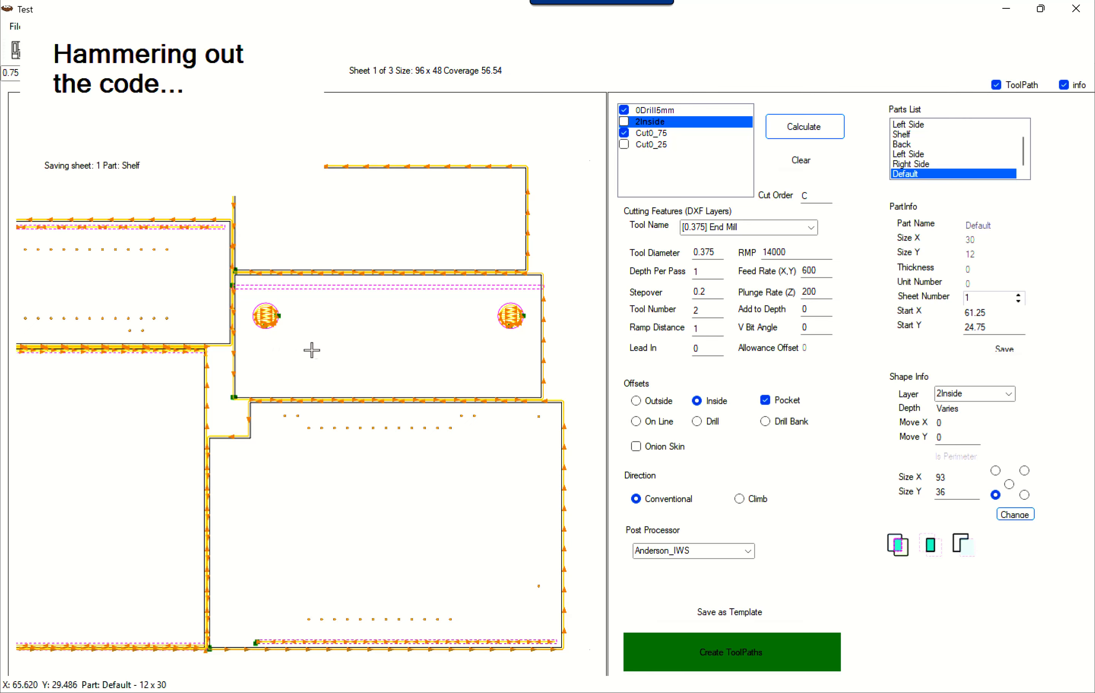
scroll(277, 316, "up", 3)
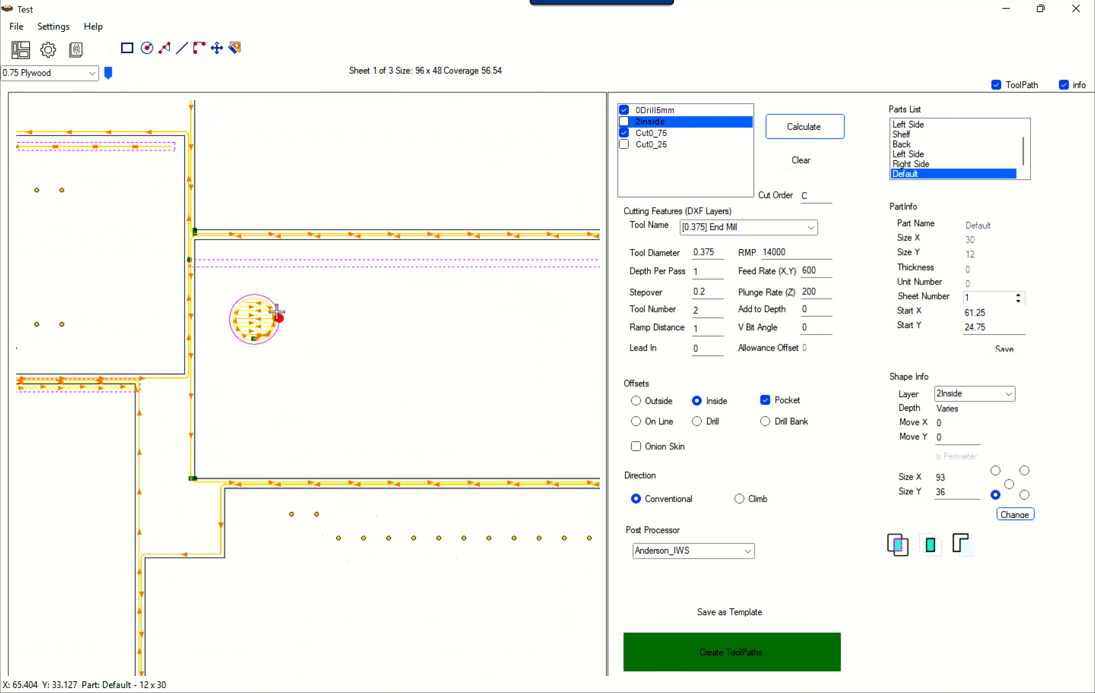
scroll(306, 279, "up", 3)
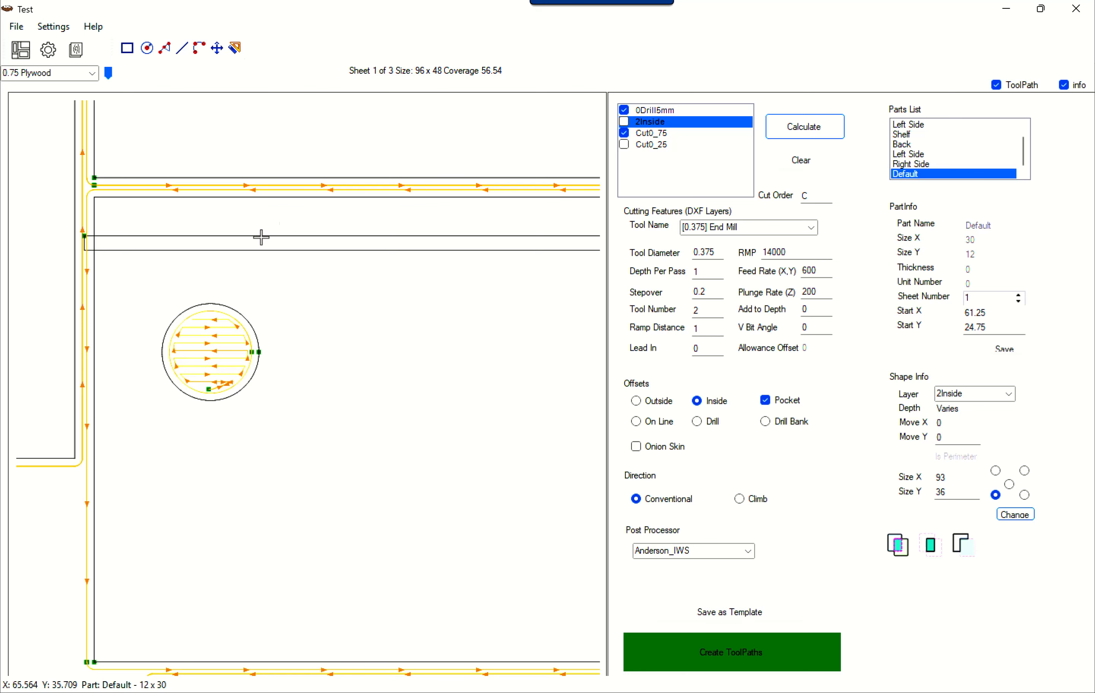
- Check the shapes on layer 2Inside and set the Y size of the 30 by 12 part's groove to 0.38
left_click(655, 135)
left_click(658, 124)
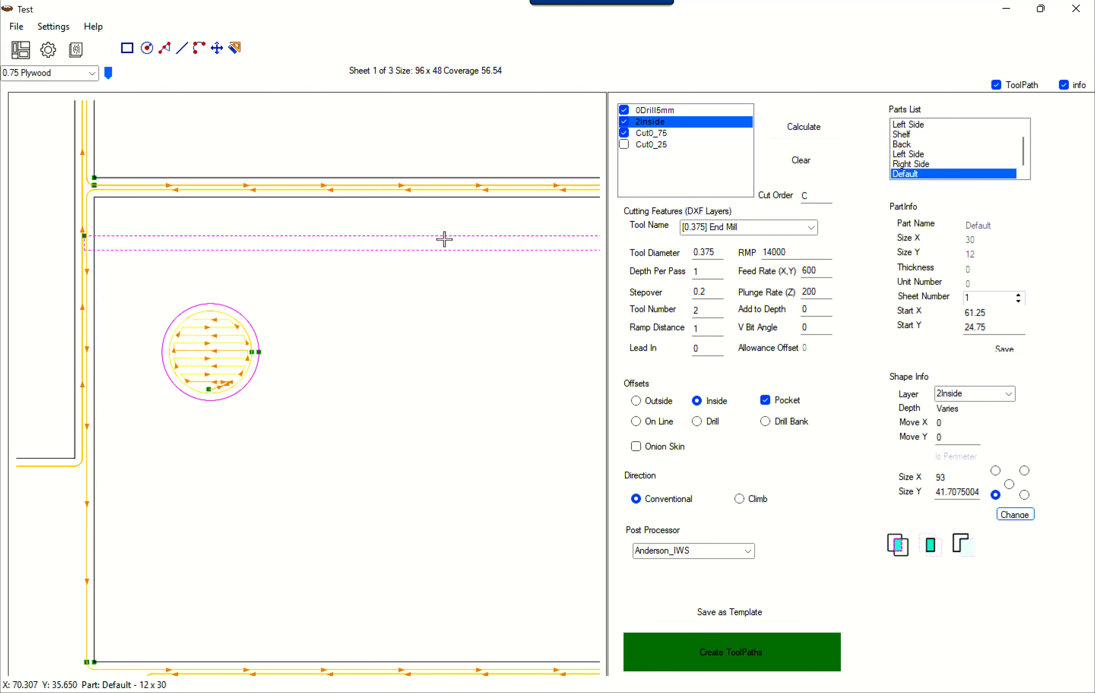
scroll(442, 239, "down", 1)
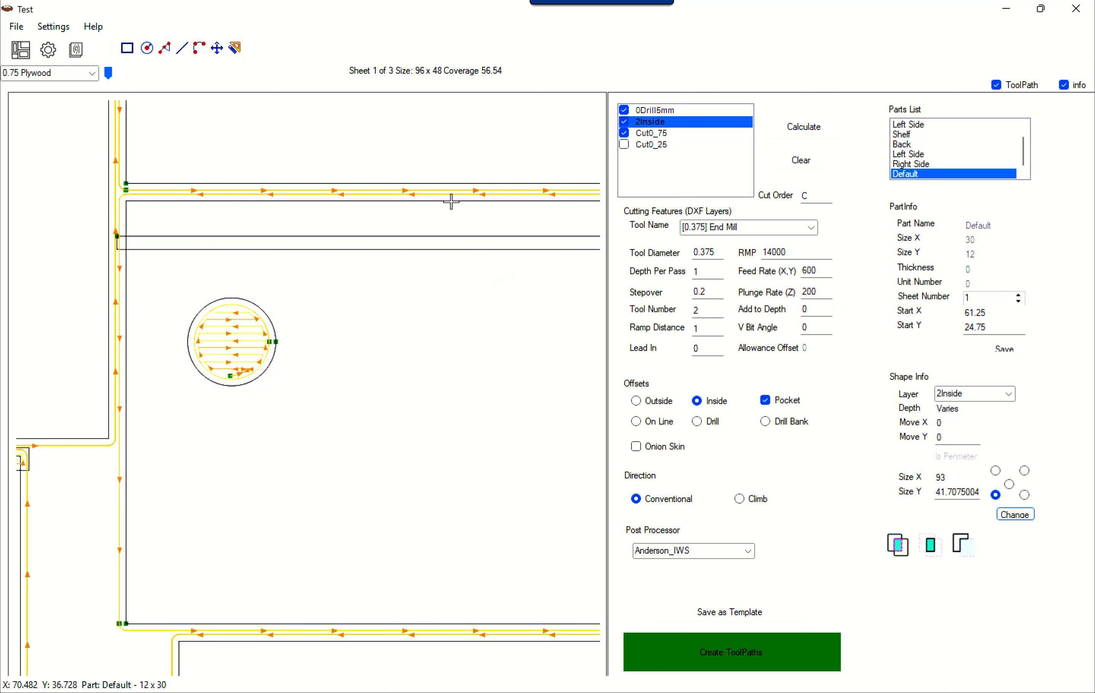
left_click(449, 236)
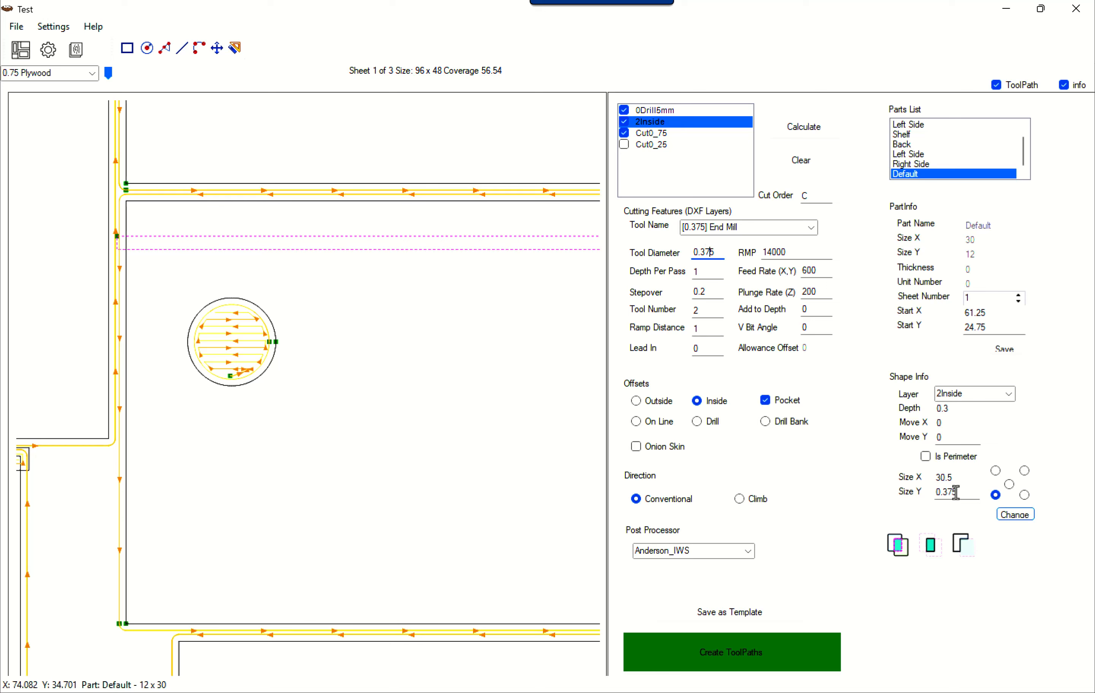
left_click_drag(951, 494, 958, 495)
type("8")
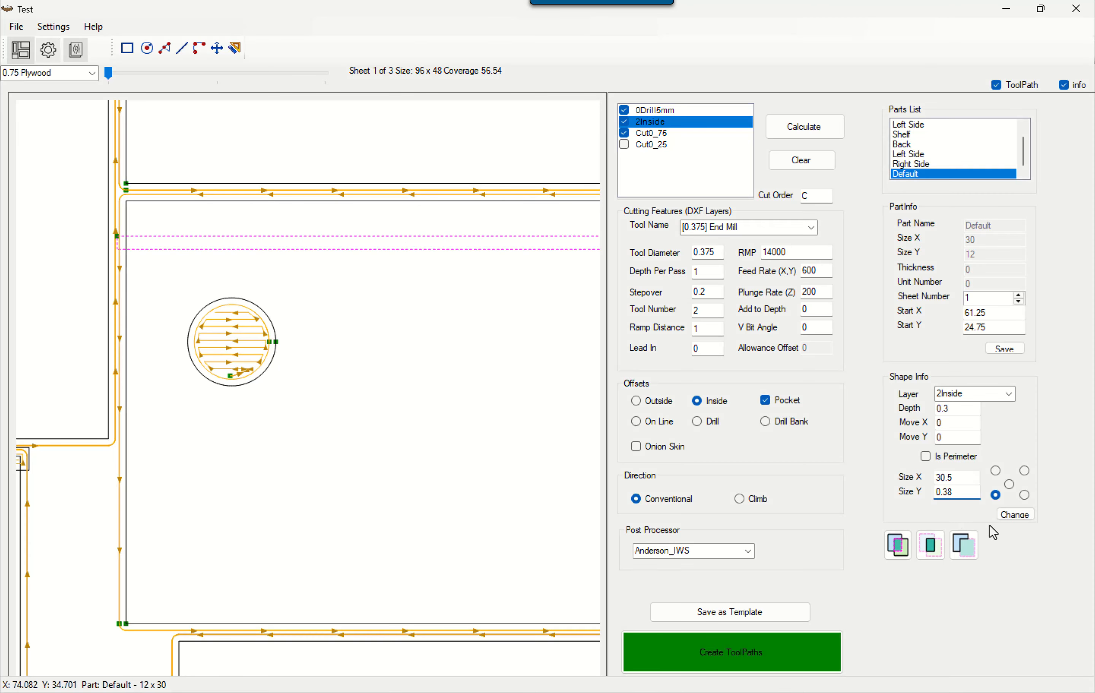
left_click(1007, 516)
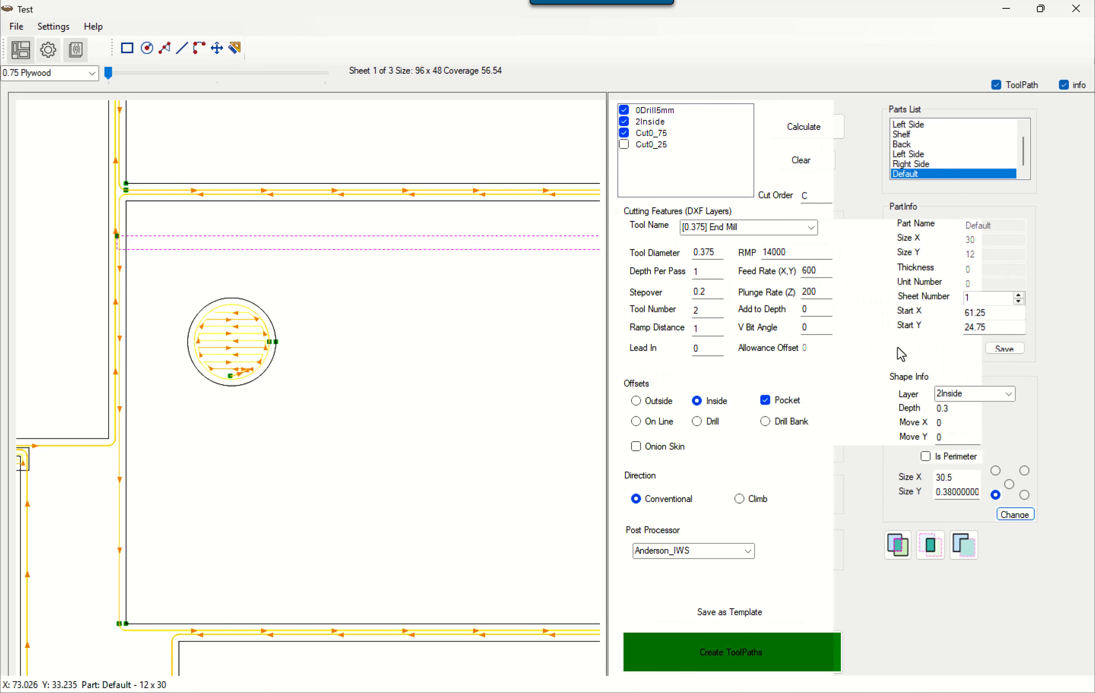
- Recalculate the toolpaths with the resized groove and review the whole sheet
left_click(793, 130)
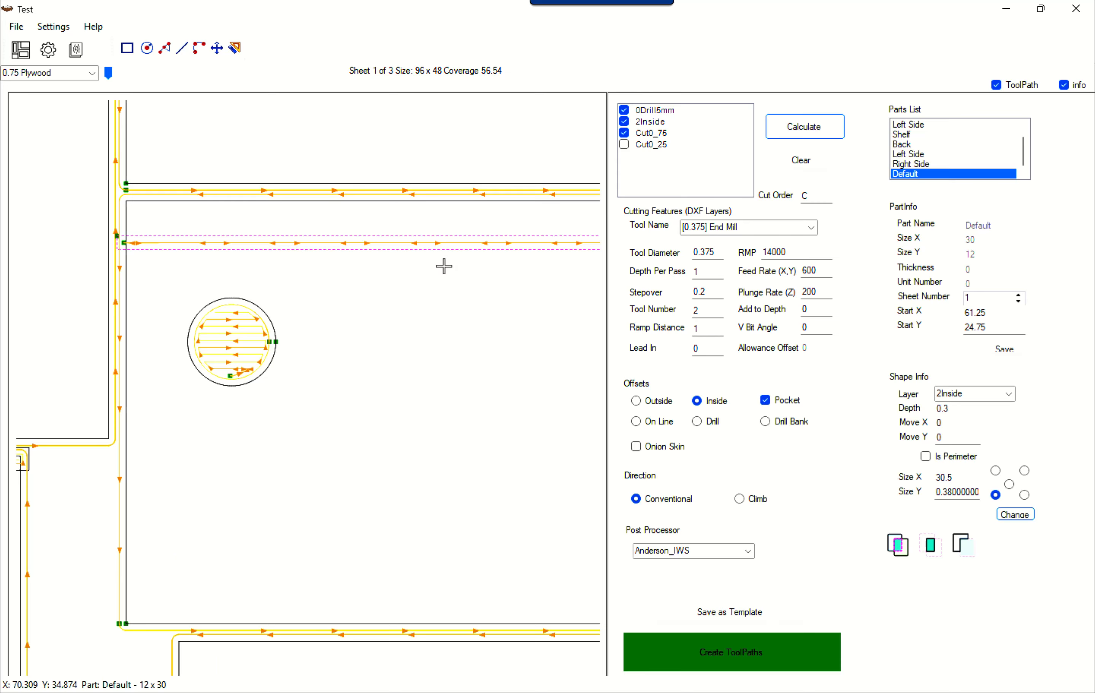
scroll(447, 265, "down", 5)
scroll(431, 262, "down", 1)
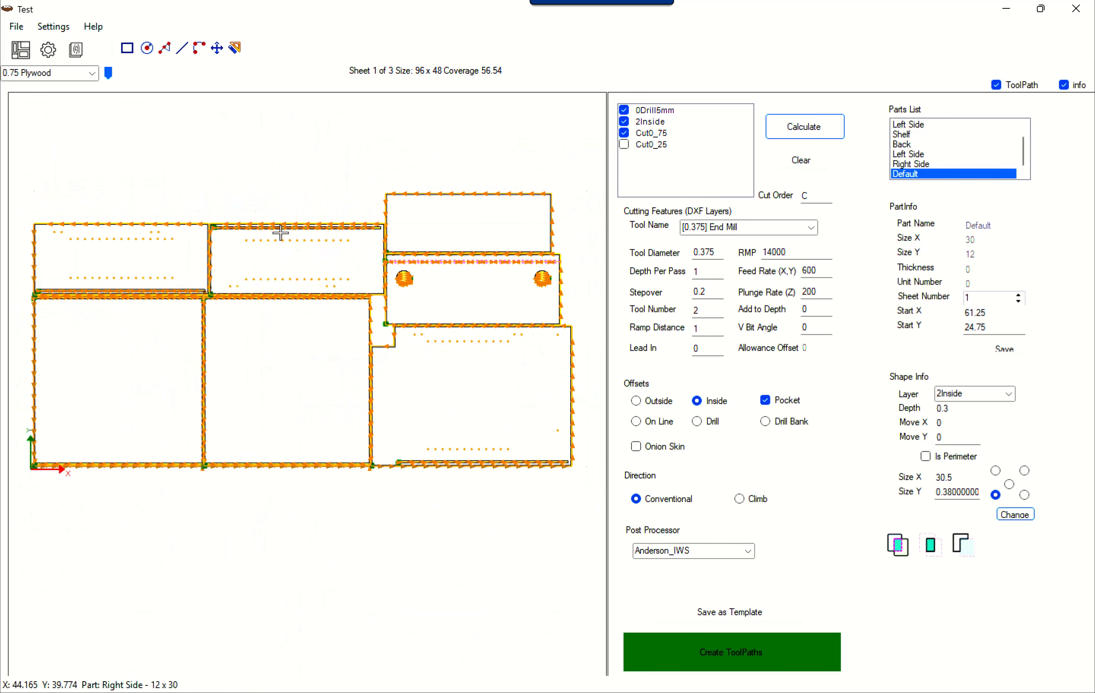
- Draw a rectangle about 26.9 by 16.6 above the nested parts and a smaller rectangle overlapping its lower-left corner
middle_click_drag(247, 188, 301, 327)
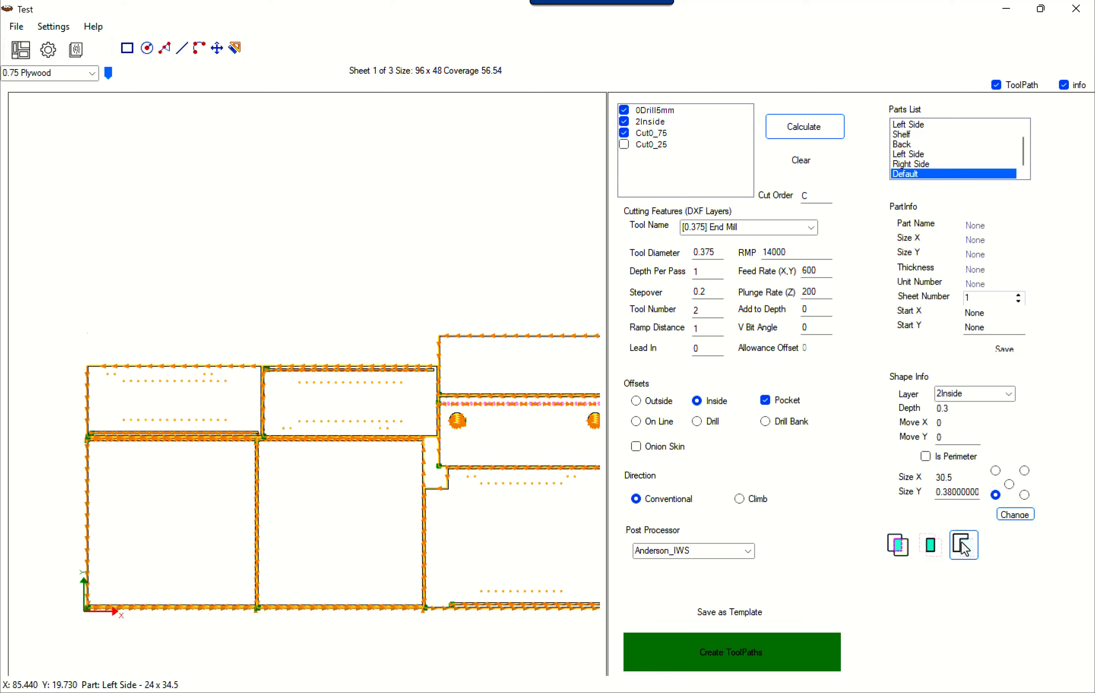
left_click(124, 52)
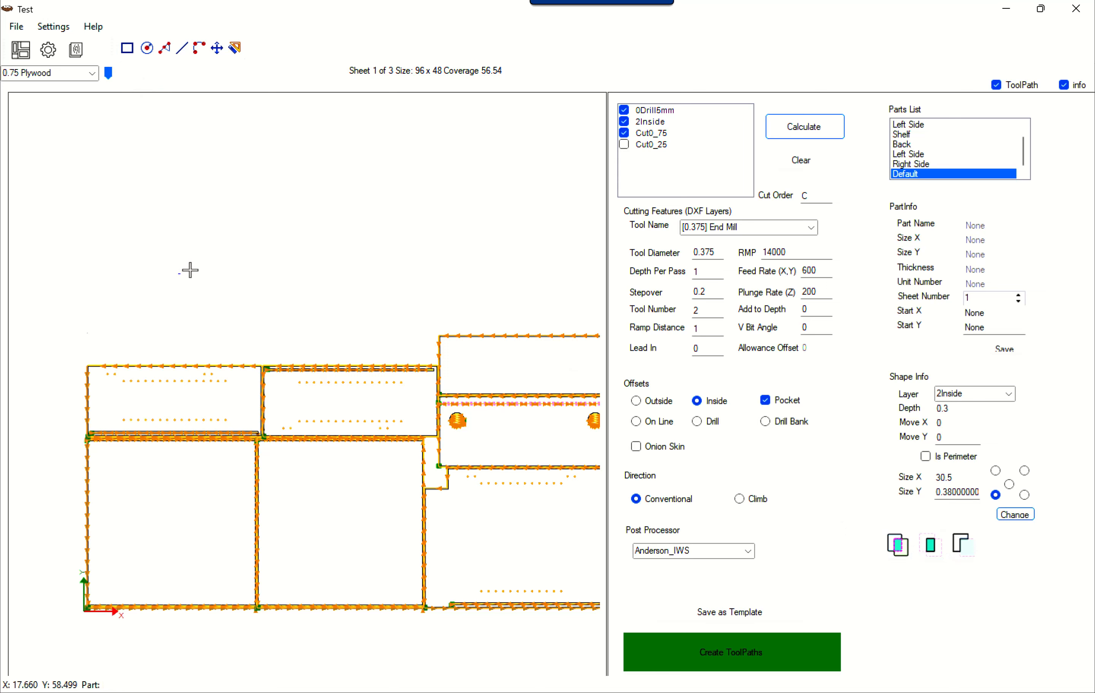
mouse_move(178, 274)
left_mouse_down()
mouse_move(332, 202)
mouse_move(333, 178)
left_mouse_up()
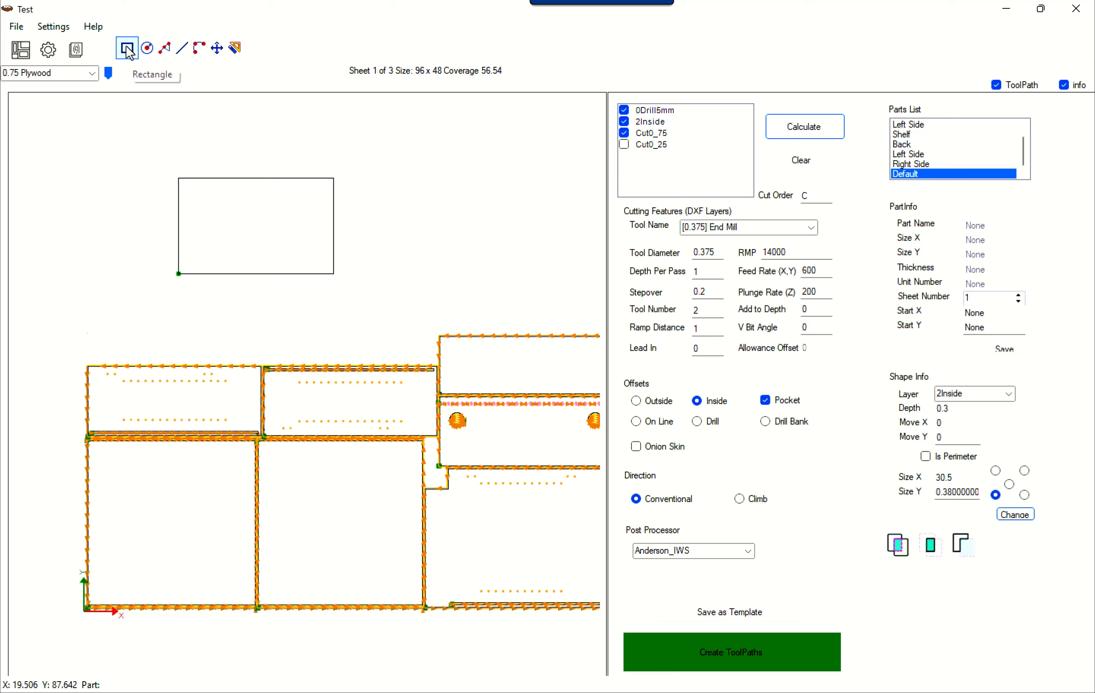
left_click_drag(145, 293, 205, 255)
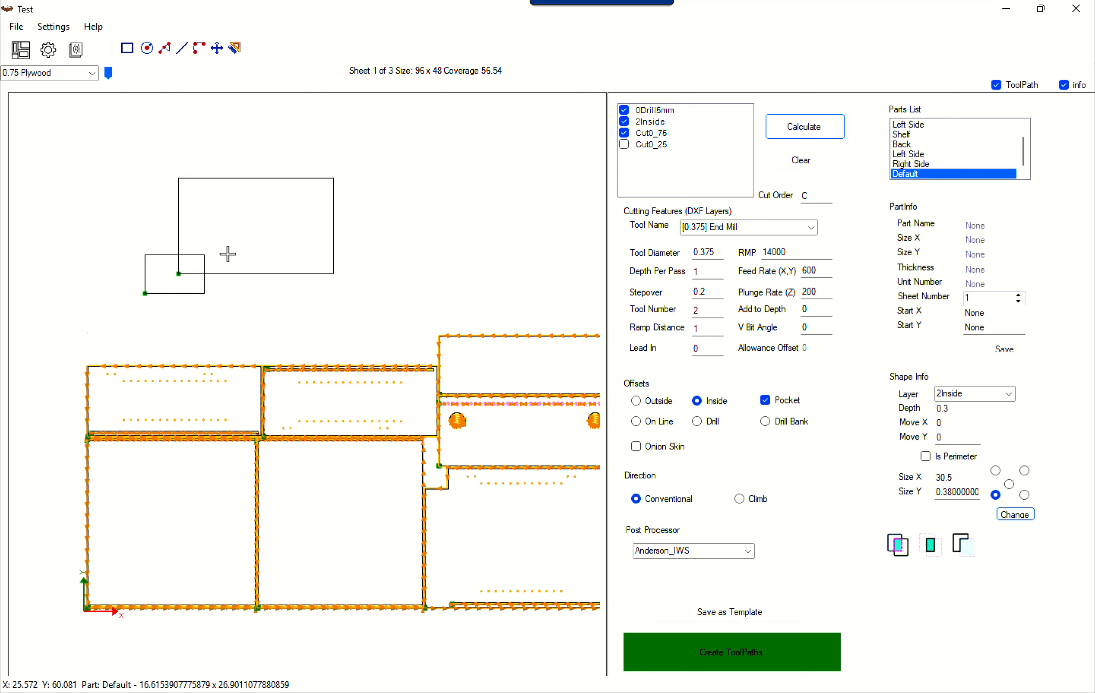
- Try merging the two overlapping rectangles above the nest into a single outline, and undo the merge
scroll(195, 259, "up", 3)
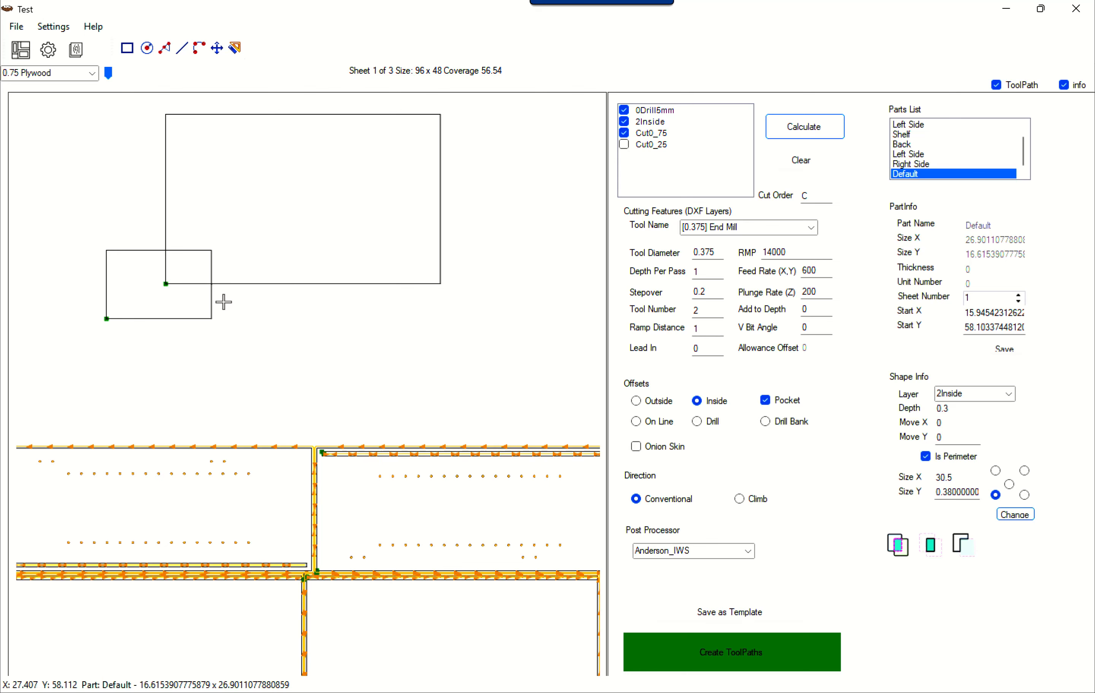
left_click(166, 284)
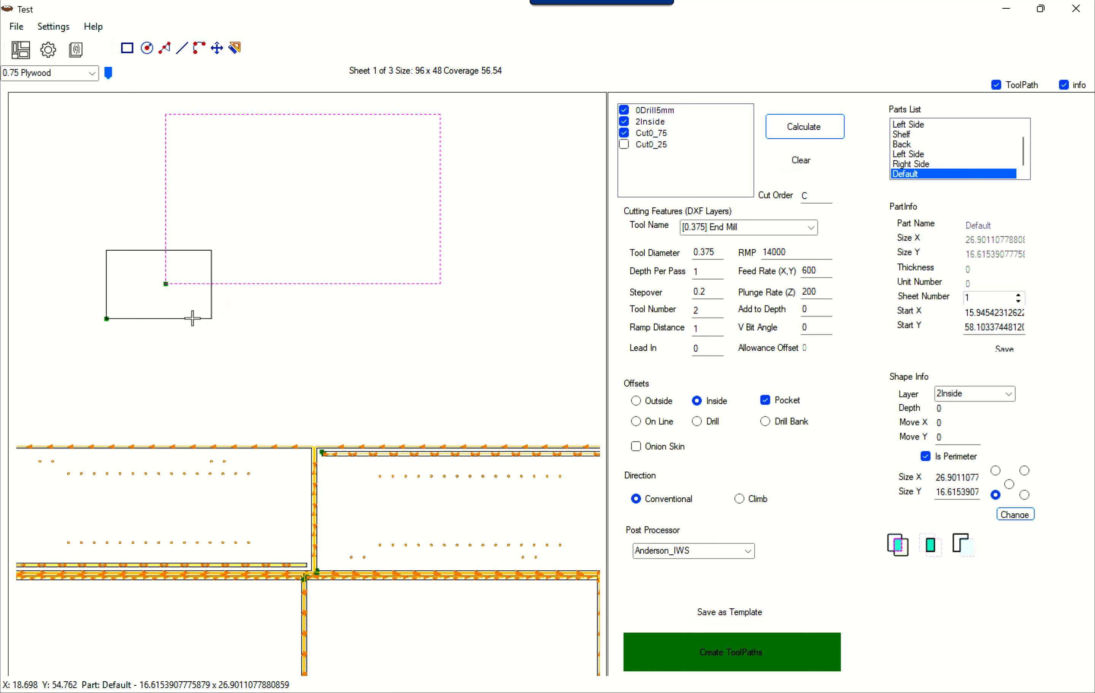
left_click(193, 319)
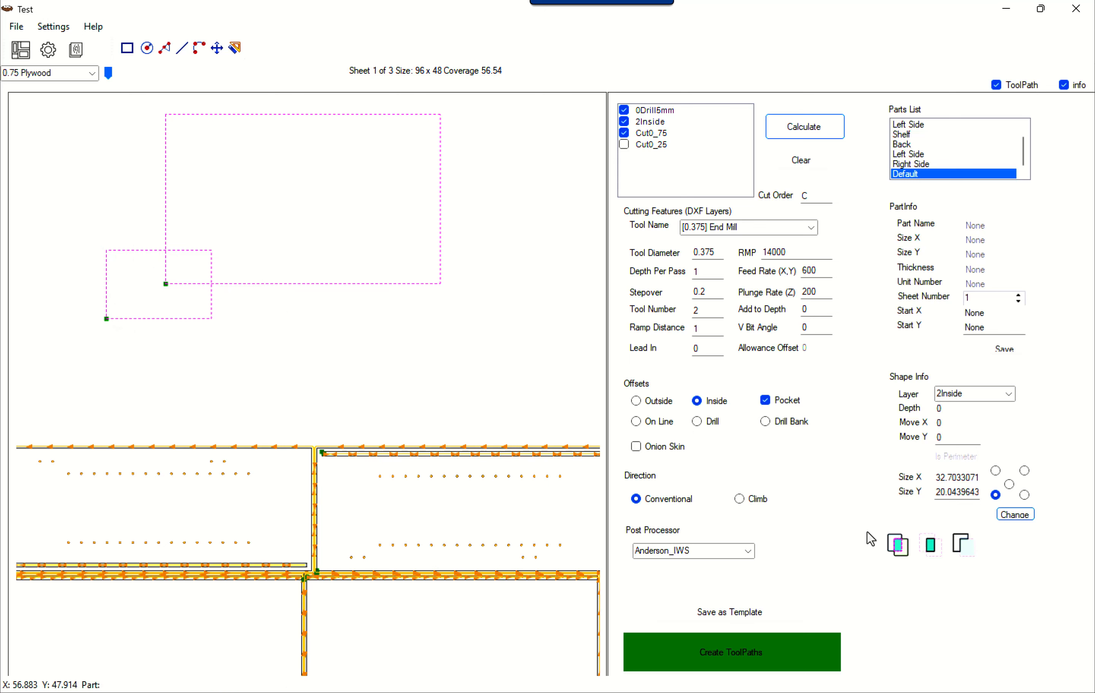
left_click(898, 544)
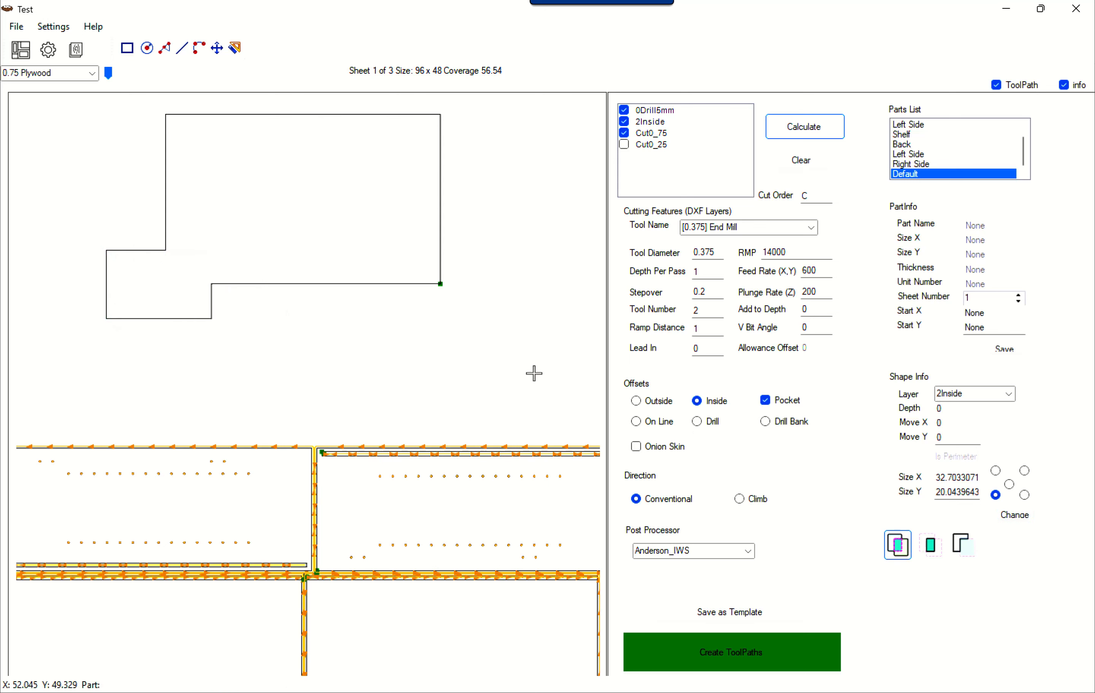
key("ctrl+z")
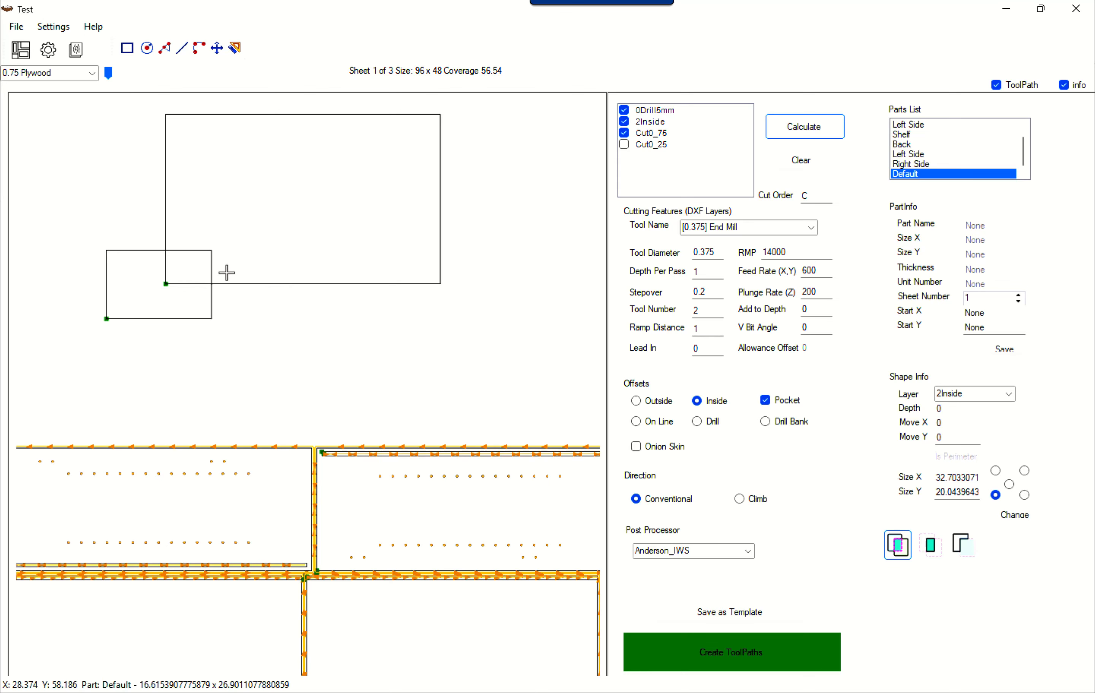
- Try reducing the two overlapping rectangles to their common intersection area, and undo the operation
left_click(232, 284)
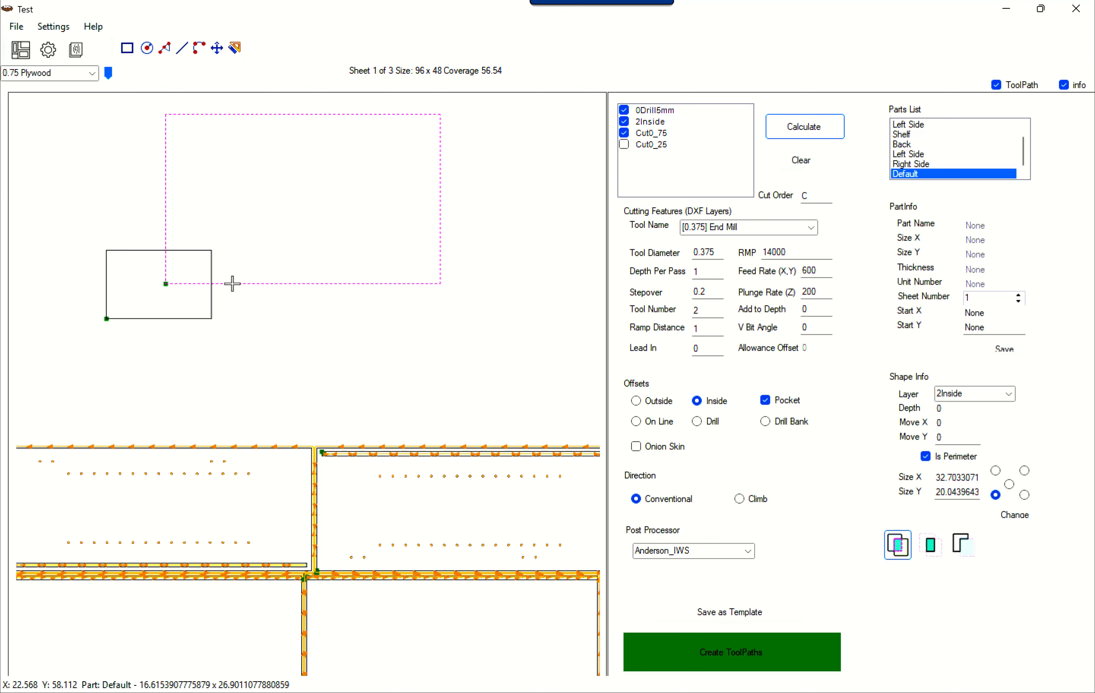
left_click(199, 317, "shift")
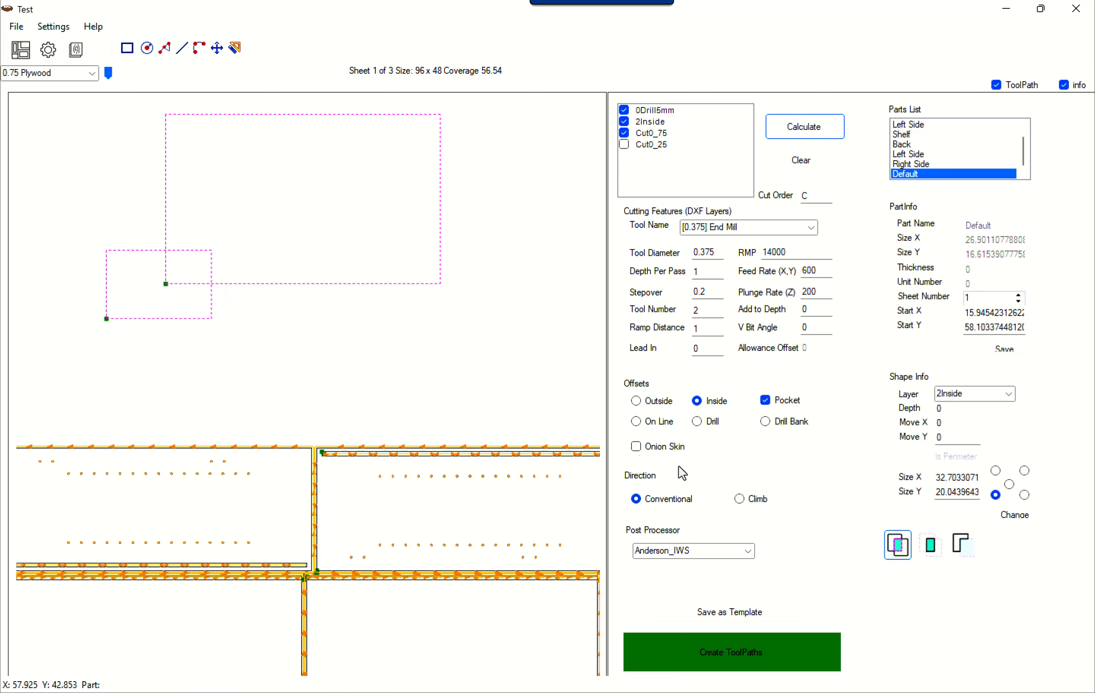
left_click(933, 542)
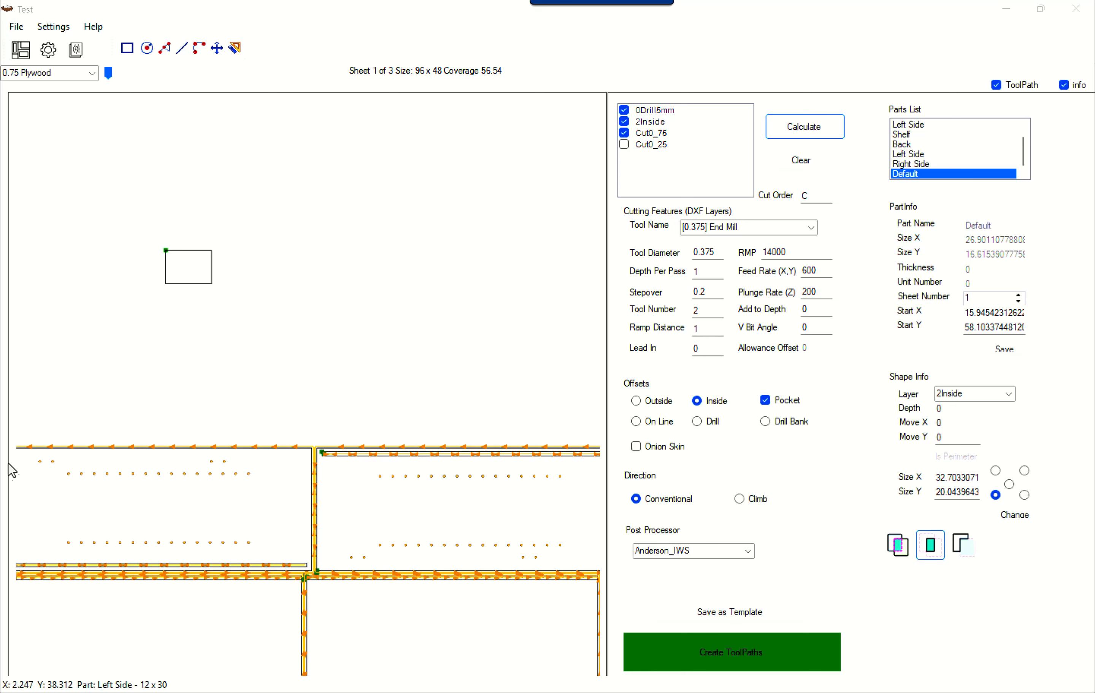
left_click(490, 297)
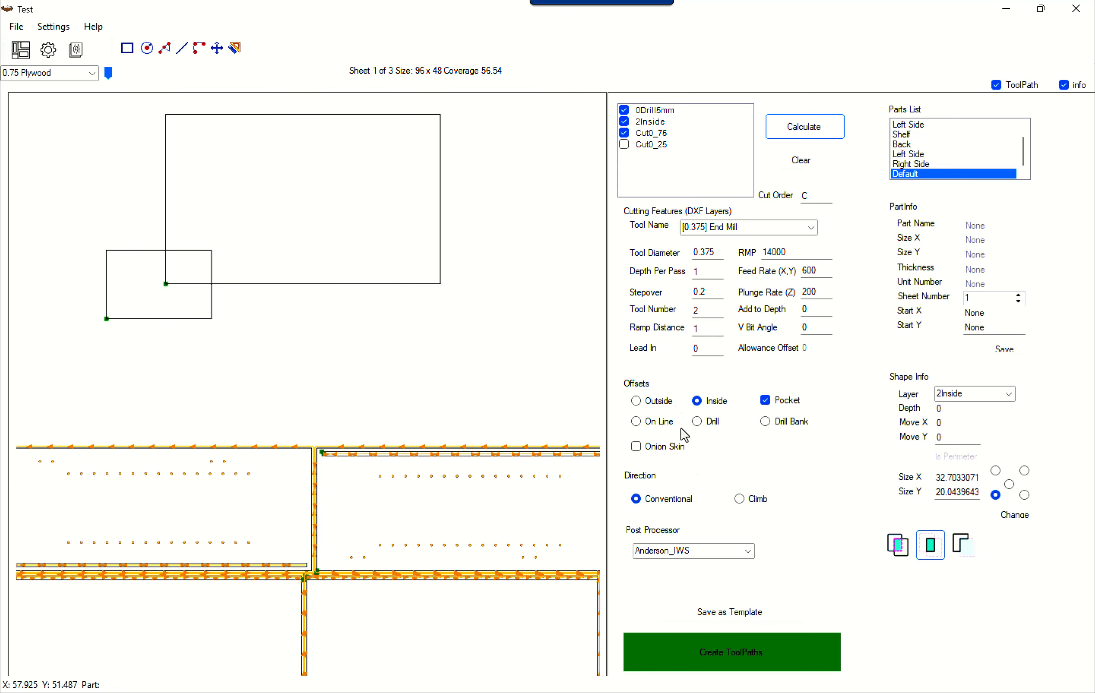
- Subtract the smaller rectangle from the larger one to notch its lower-left corner
left_click(220, 296)
left_click(211, 304, "shift")
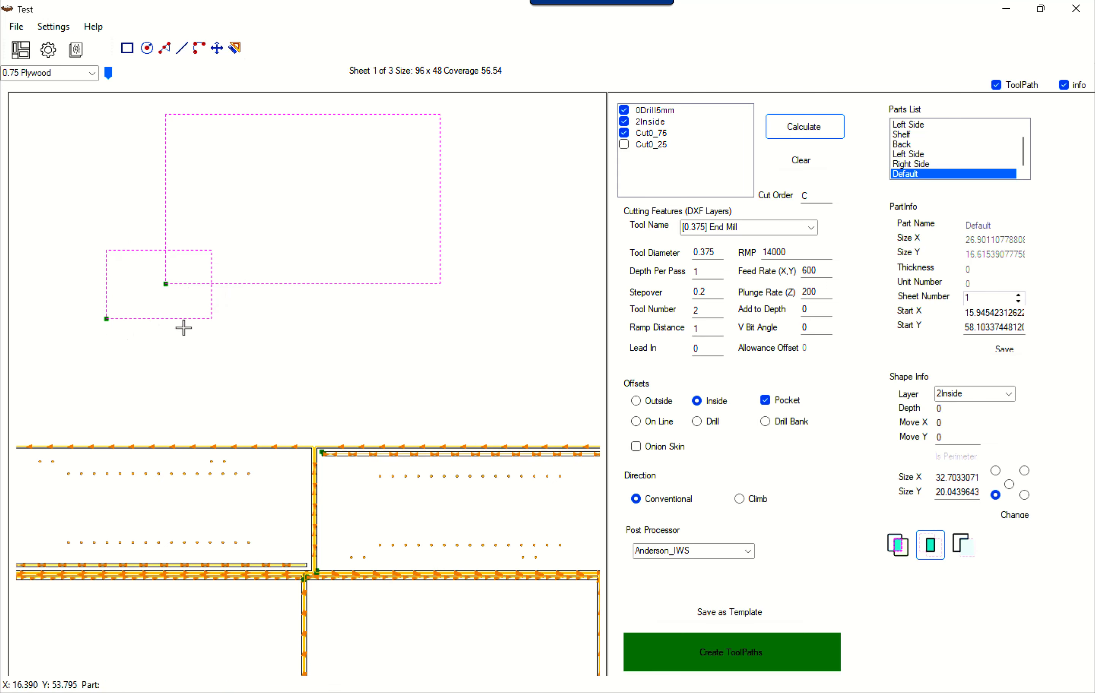
left_click(969, 544)
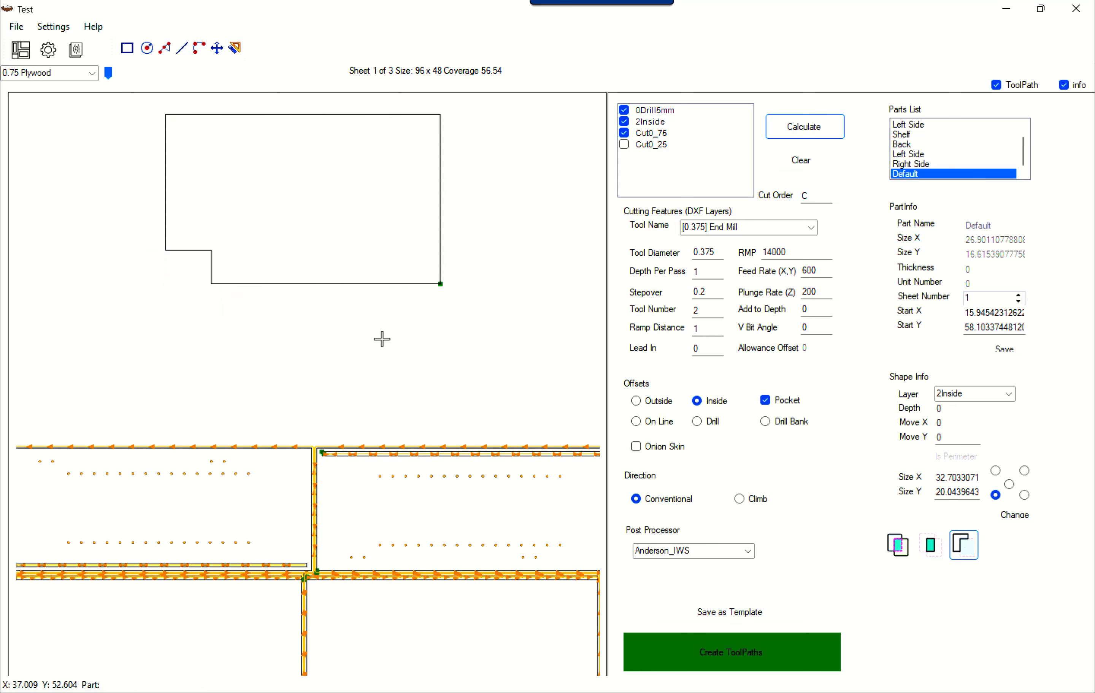
- Nest the 0.75 Plywood parts again with the notched shape included and show it on sheet 2
scroll(345, 292, "down", 2)
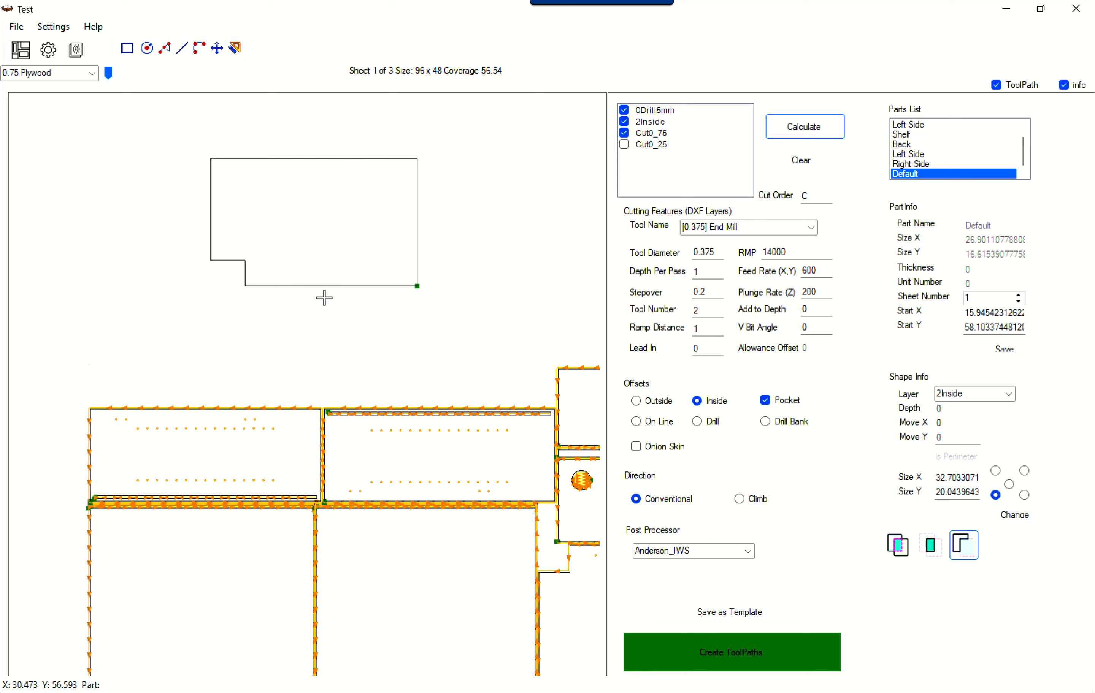
left_click(18, 53)
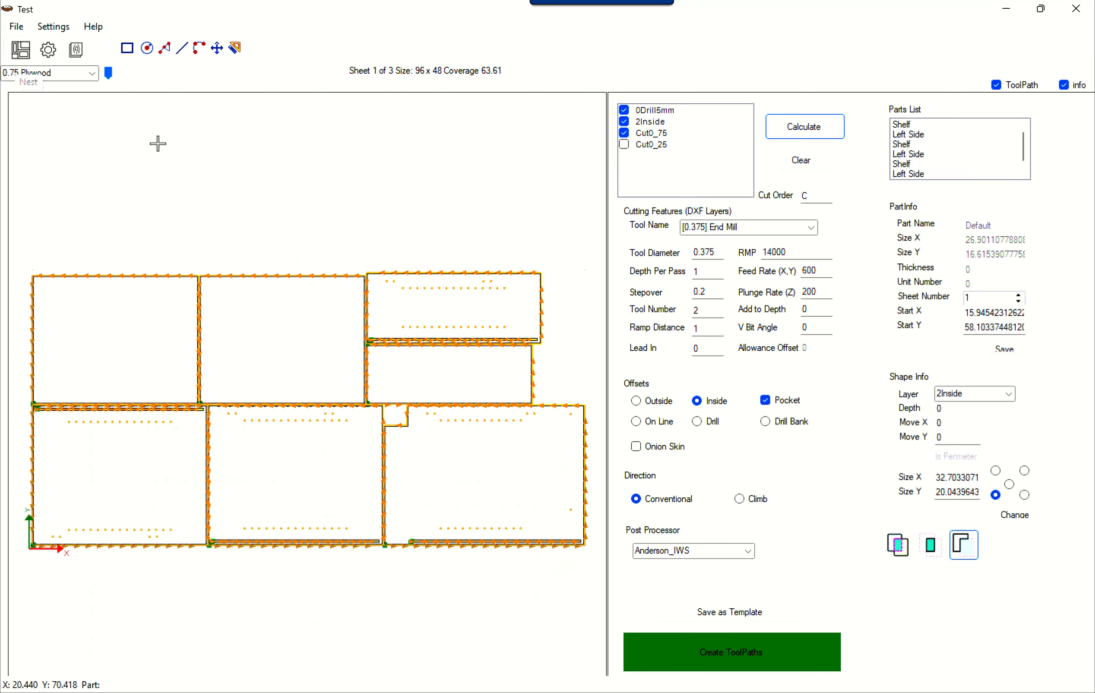
left_click(111, 74)
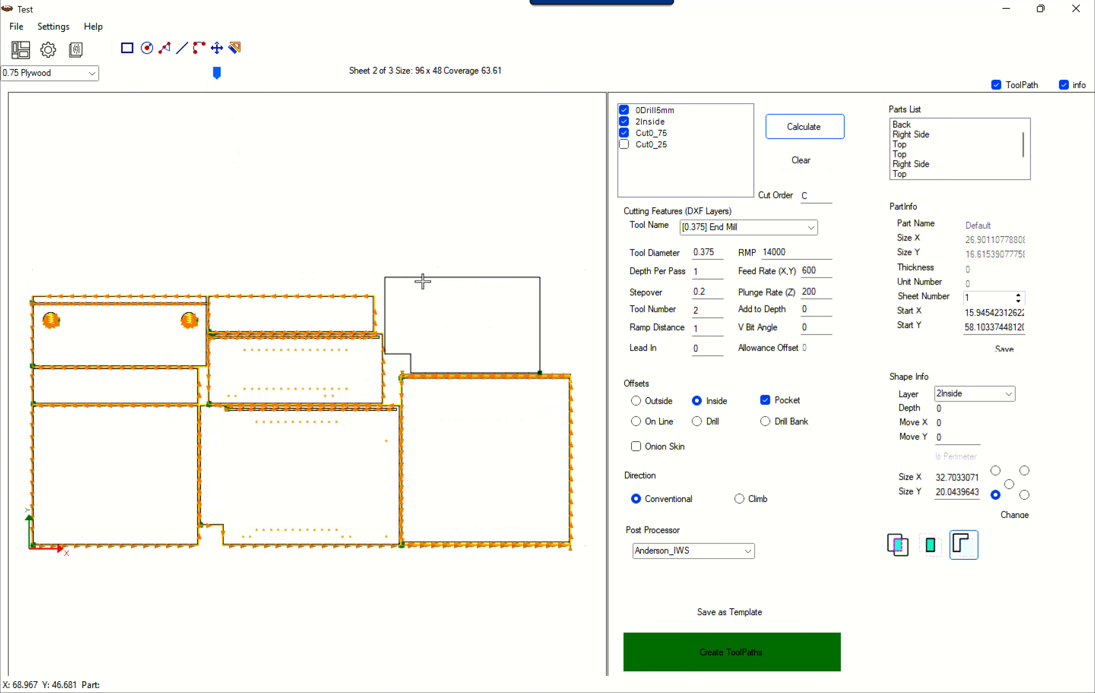
scroll(414, 357, "up", 3)
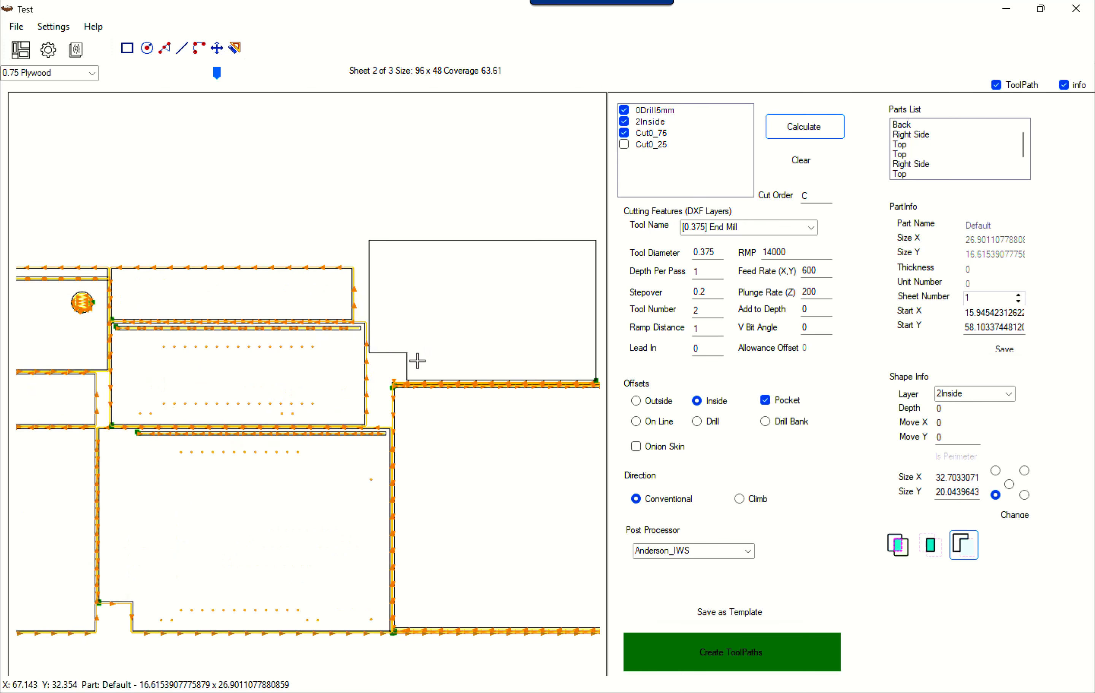
- Assign the notched part's outline to layer Cut0_75 with a depth of .75
left_click(394, 352)
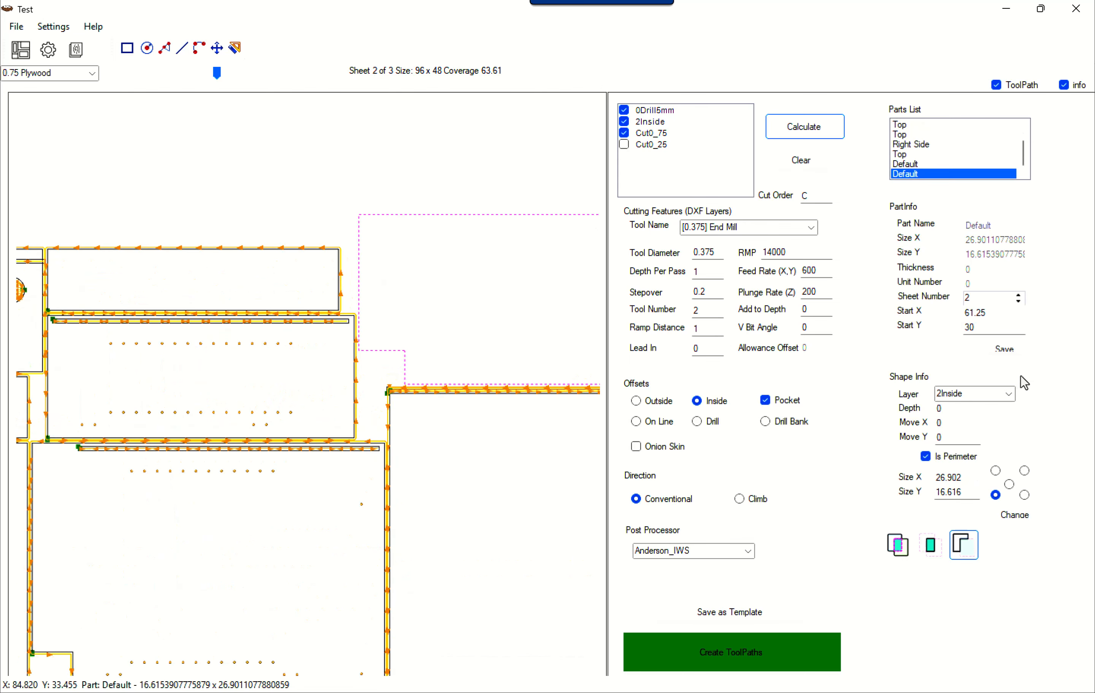
left_click(1012, 390)
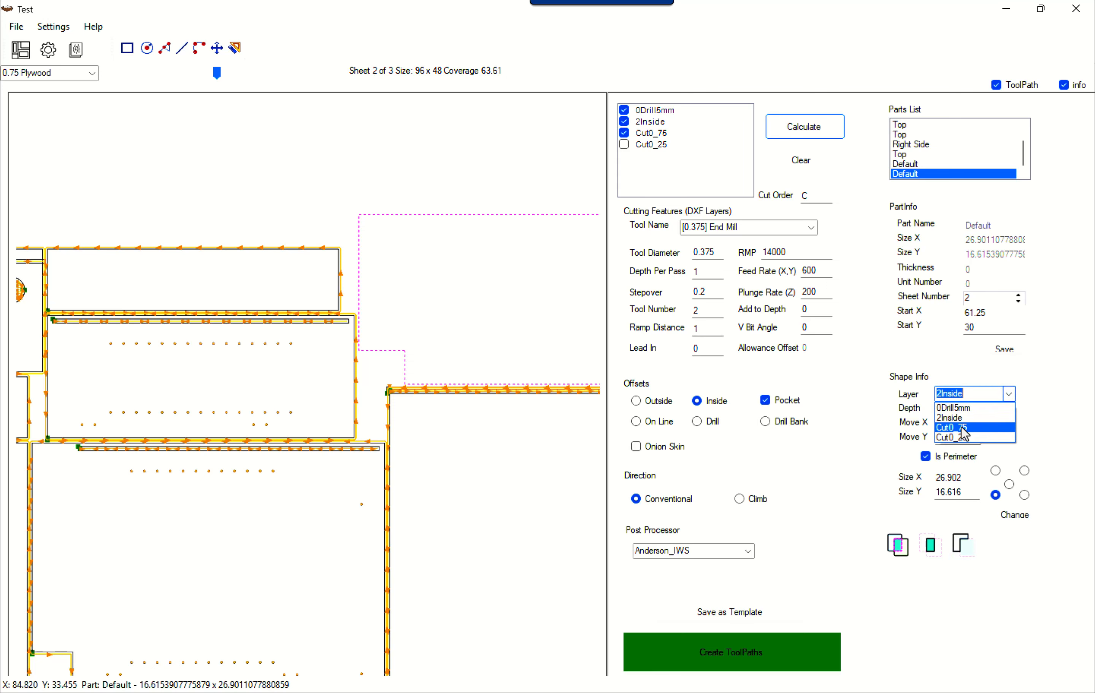
left_click(963, 431)
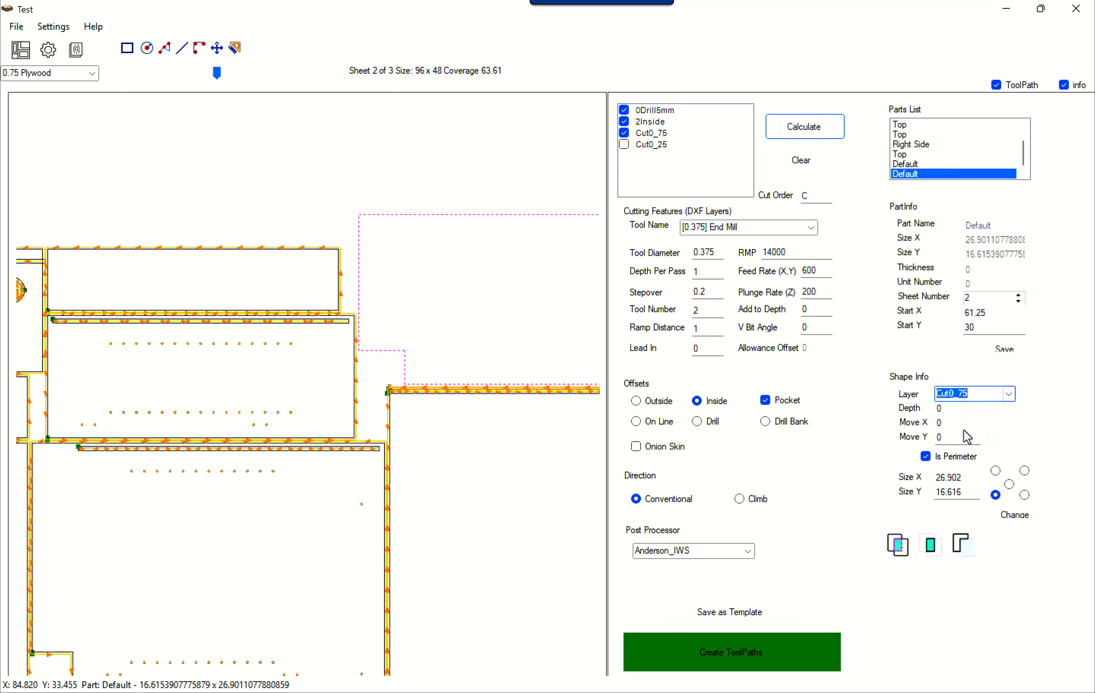
left_click(963, 409)
key("BackSpace")
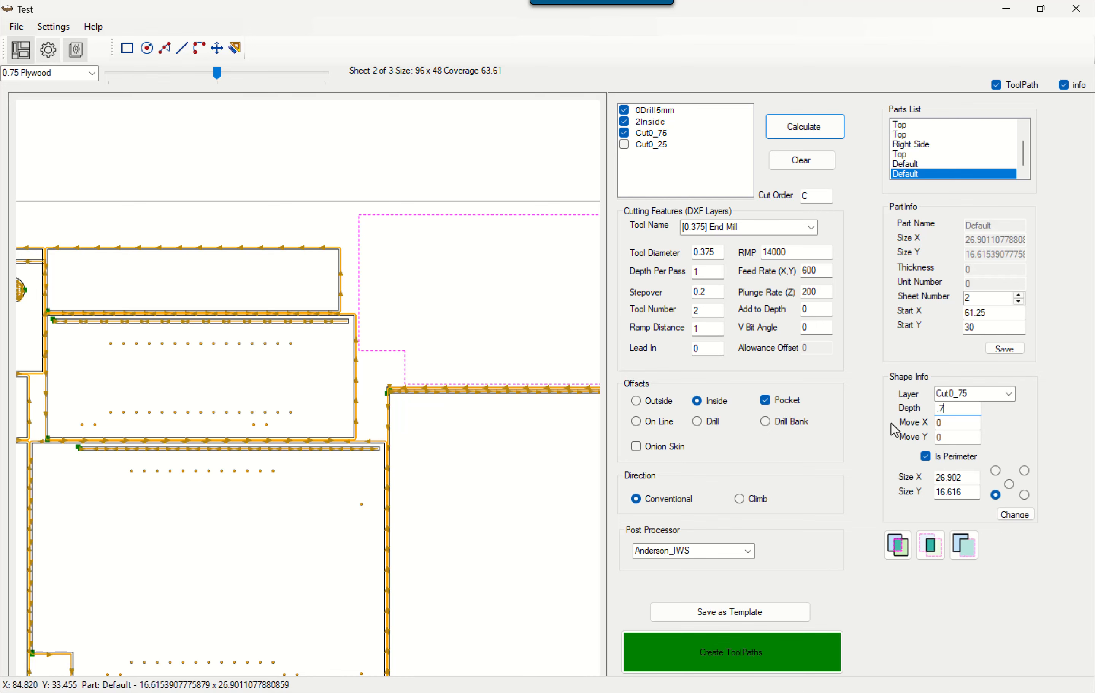
left_click(1027, 517)
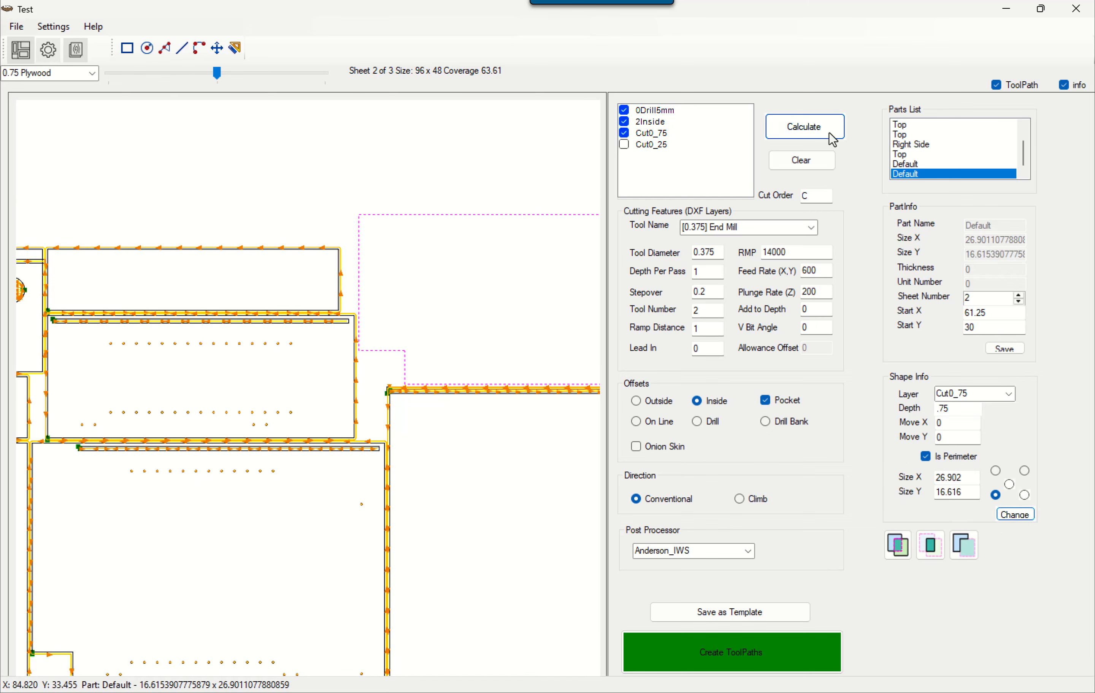
- Calculate the toolpaths, inspect those around the notched part's cut corner, and clear all toolpaths
left_click(812, 130)
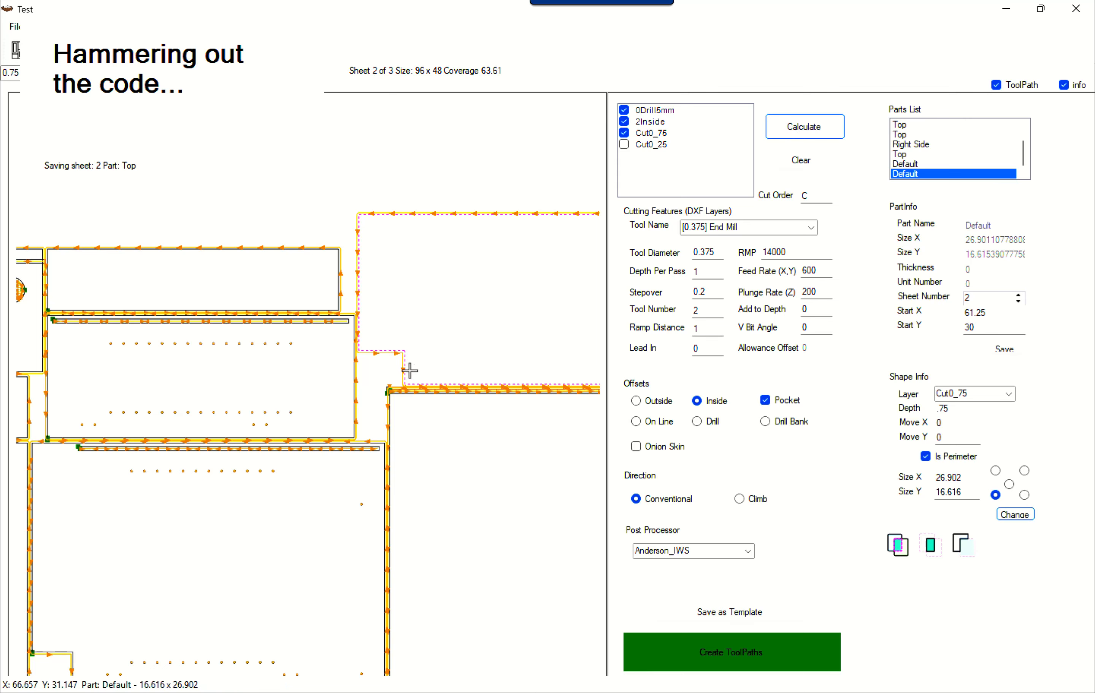
scroll(415, 367, "up", 5)
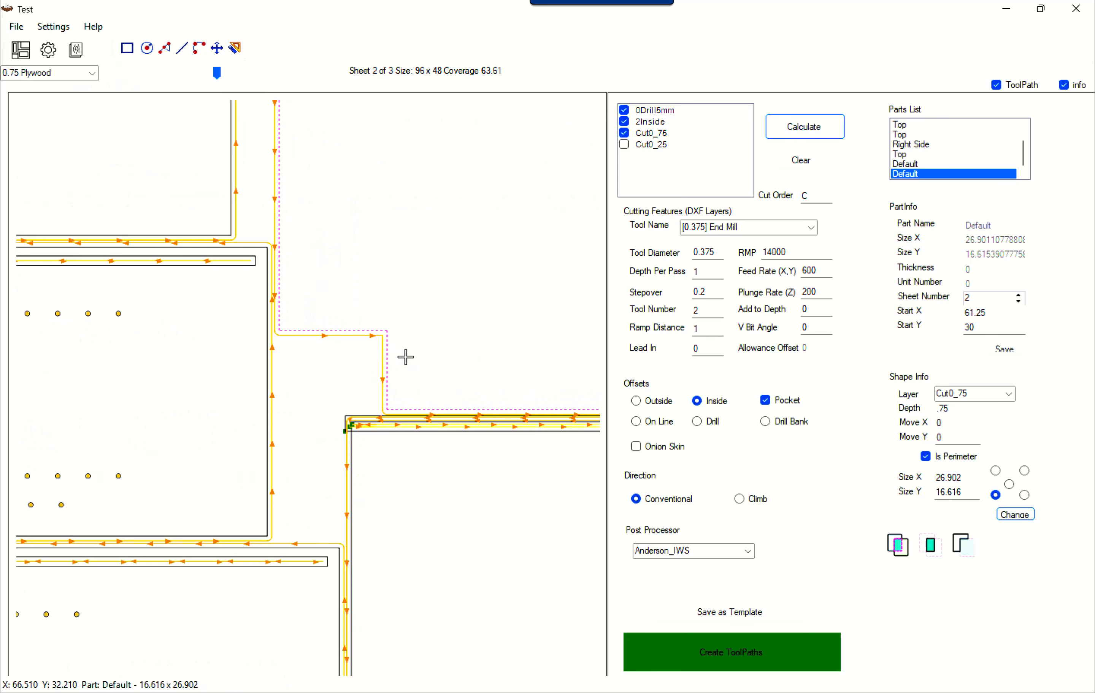
scroll(443, 297, "down", 5)
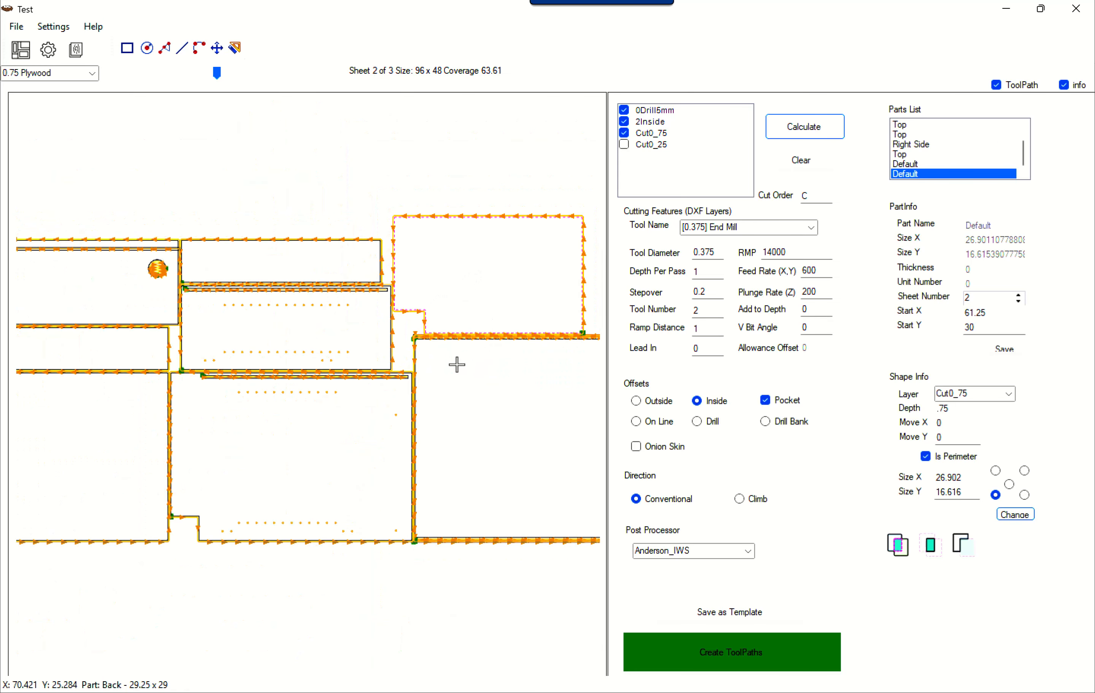
scroll(457, 365, "down", 1)
left_click(796, 167)
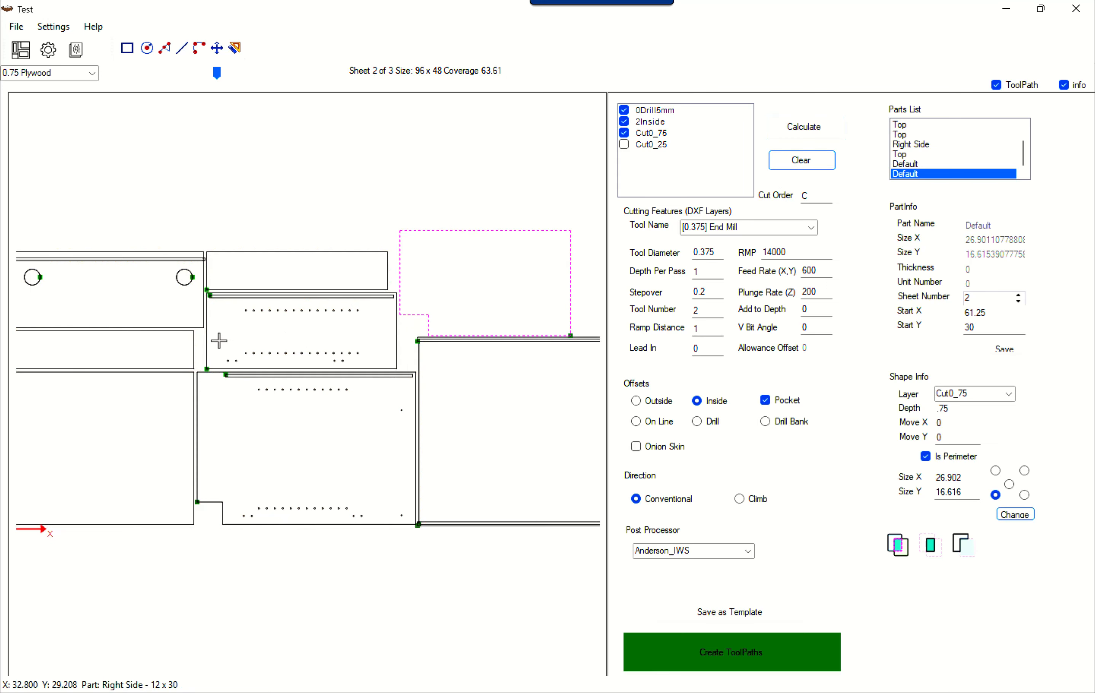